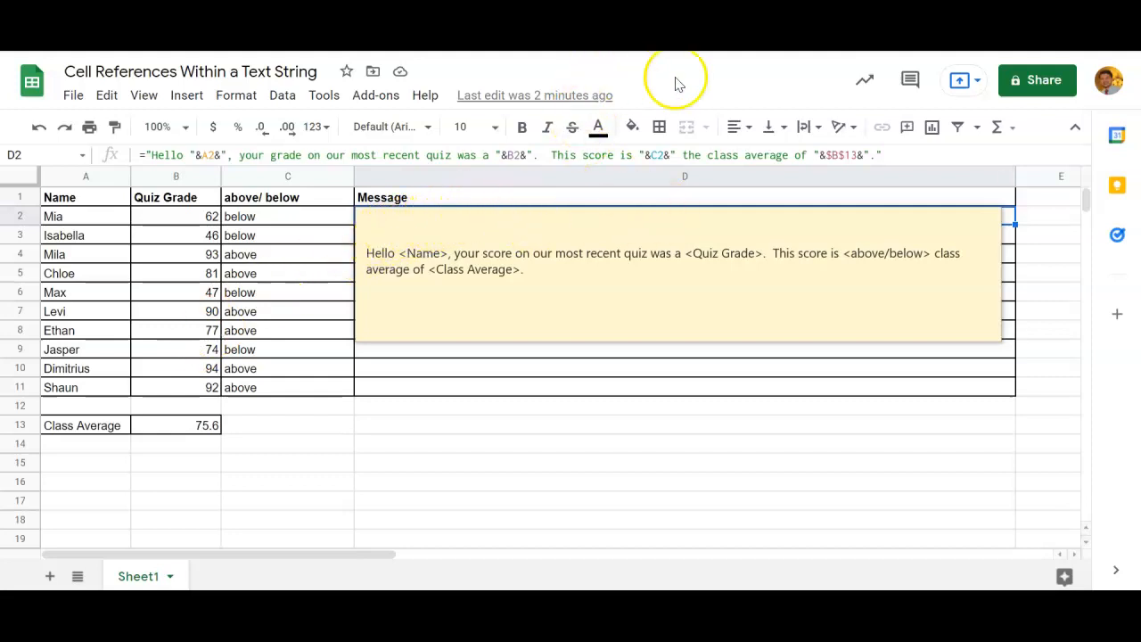
# Close the sticky note covering the Message column and fill the D2 message formula down through D11
pyautogui.click(624, 224)
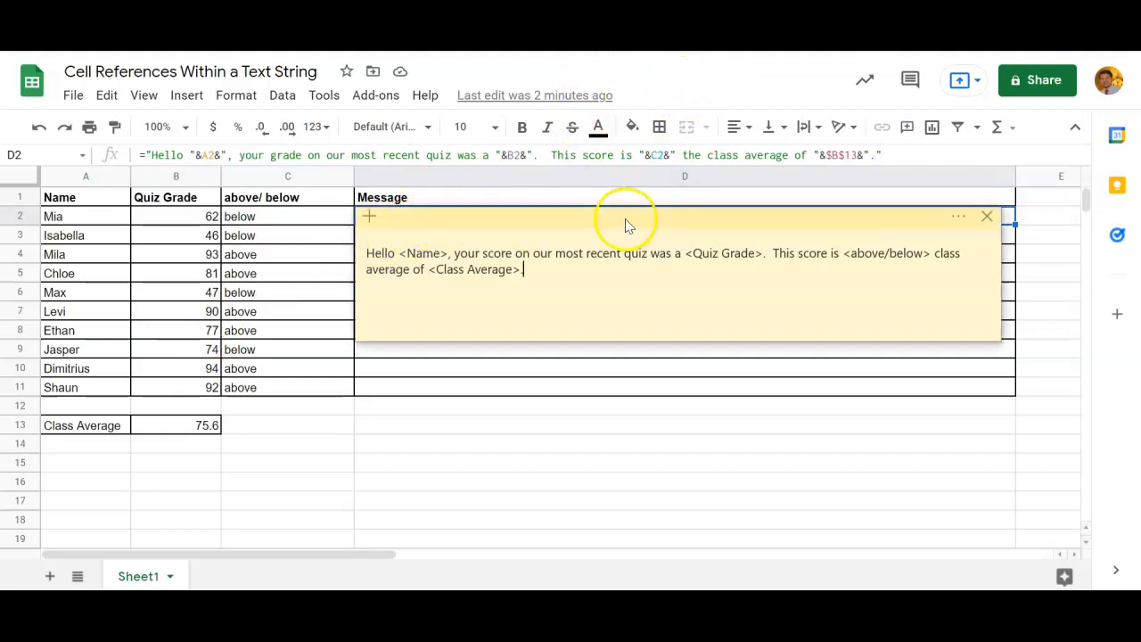
pyautogui.click(985, 222)
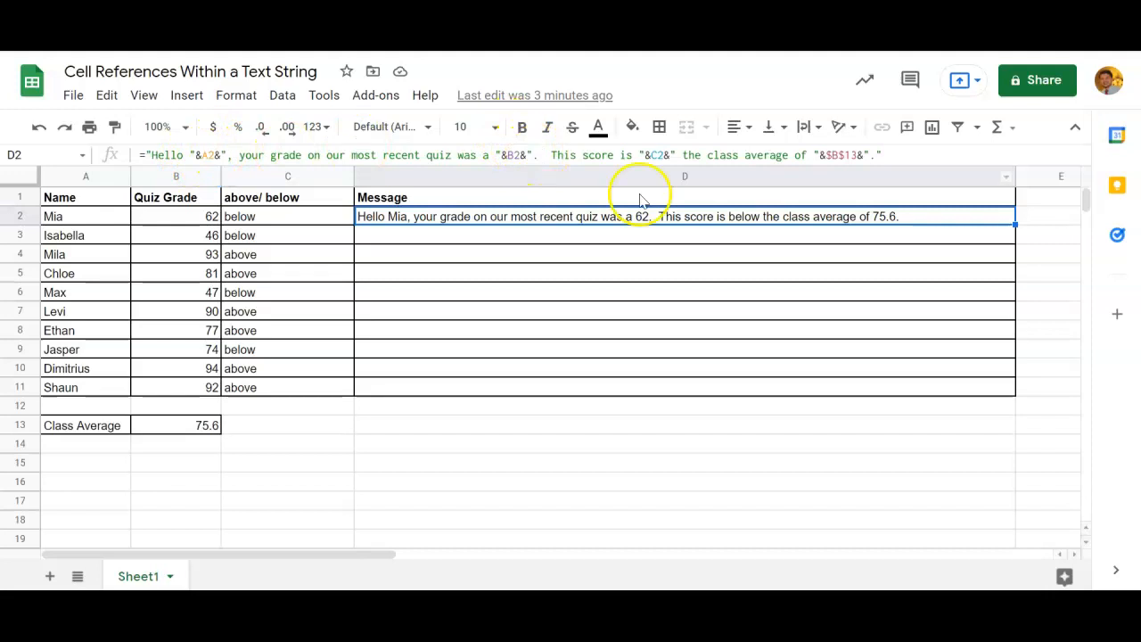
pyautogui.moveTo(1014, 224); pyautogui.dragTo(1013, 389)
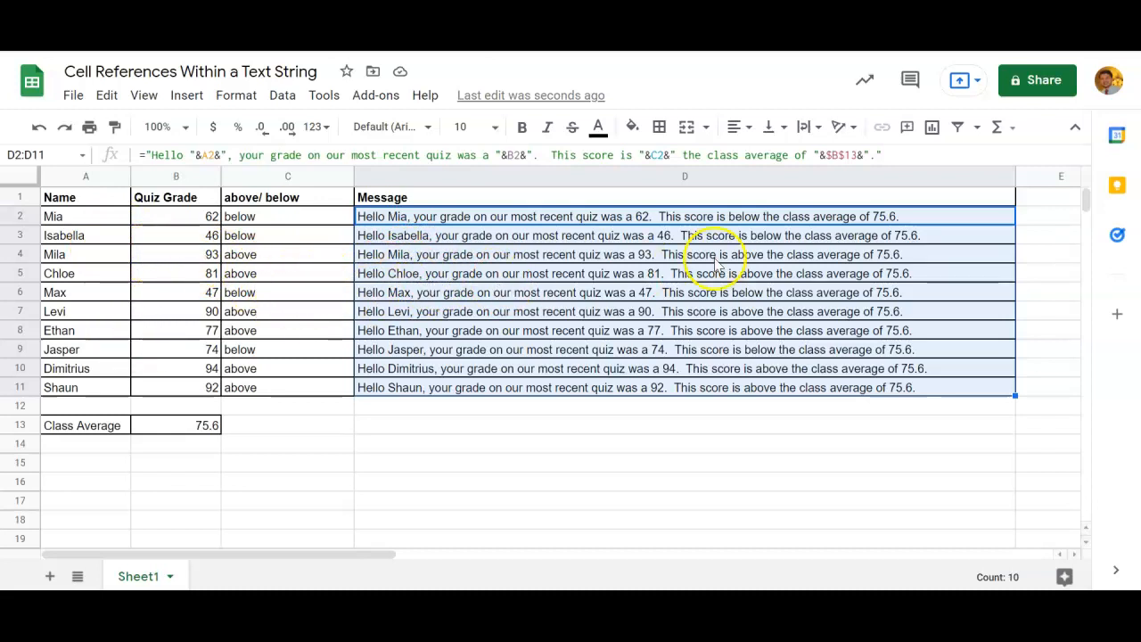
pyautogui.click(638, 371)
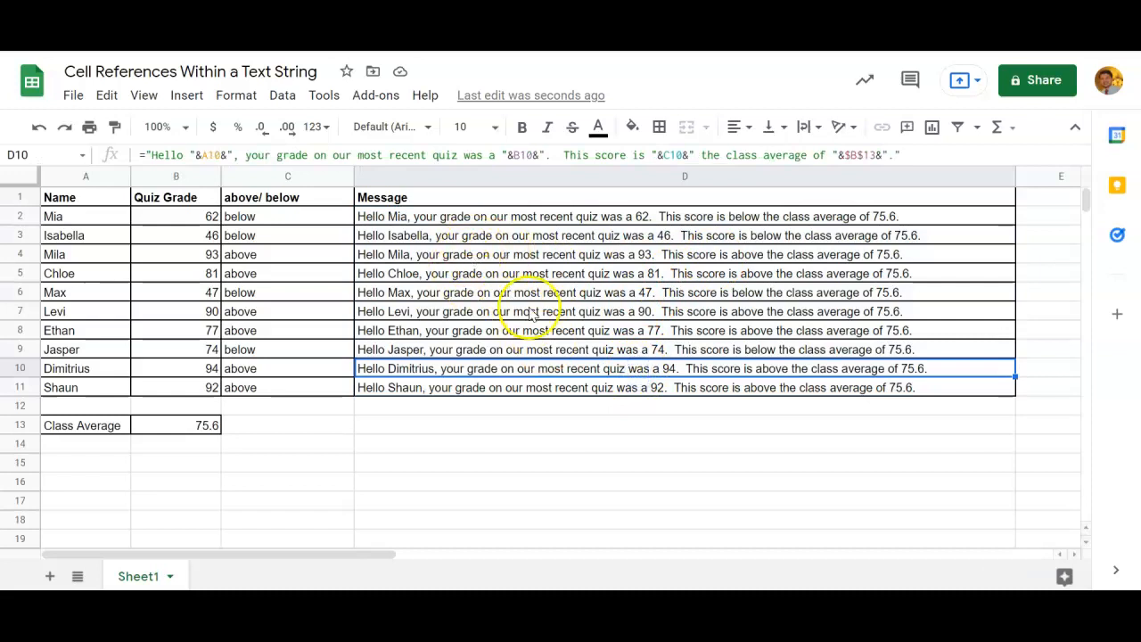
pyautogui.click(576, 218)
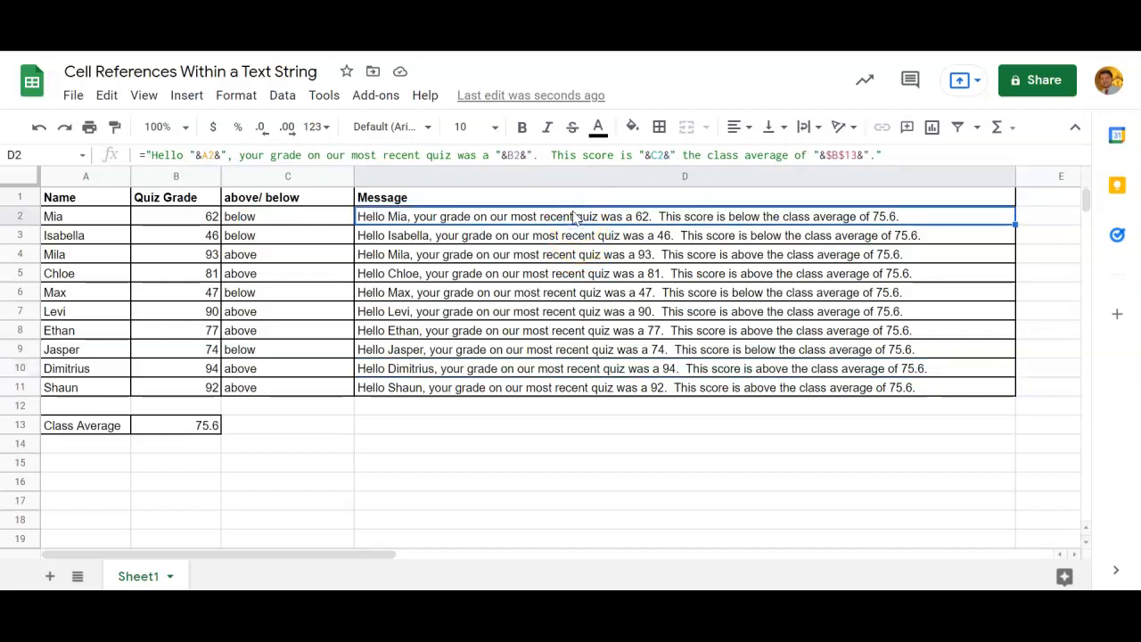
# Clear all message formulas from D2:D11
pyautogui.moveTo(562, 216); pyautogui.dragTo(520, 397)
pyautogui.press('Delete')
pyautogui.click(501, 403)
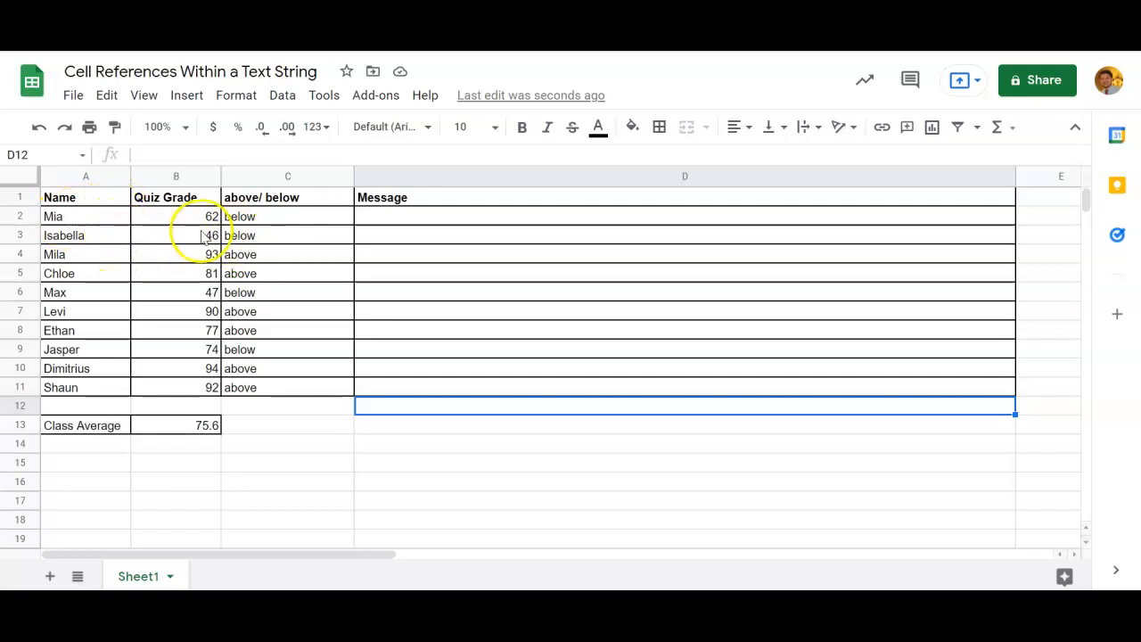
# Examine the formulas behind the class average in B13 and the above/below result in C2
pyautogui.click(184, 426)
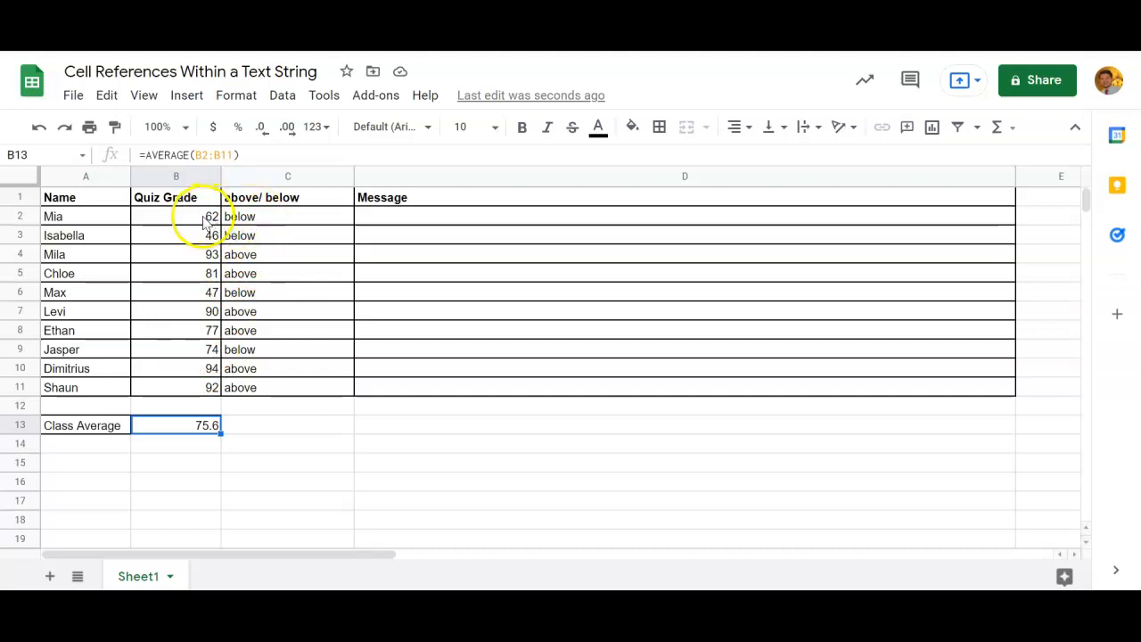
pyautogui.click(301, 200)
pyautogui.click(273, 219)
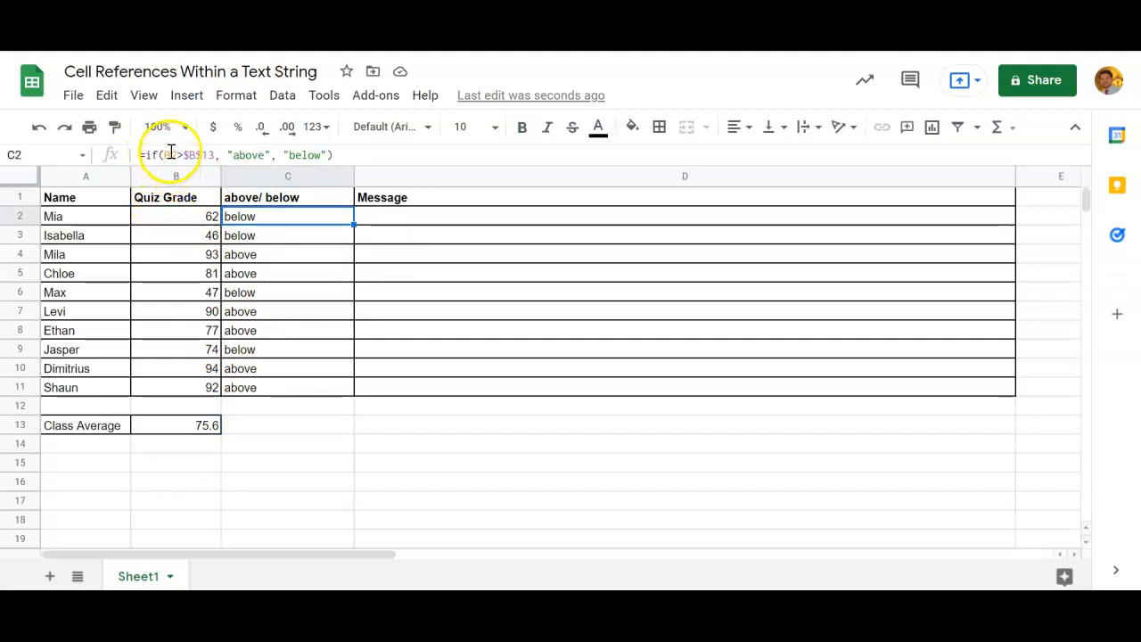
pyautogui.click(193, 219)
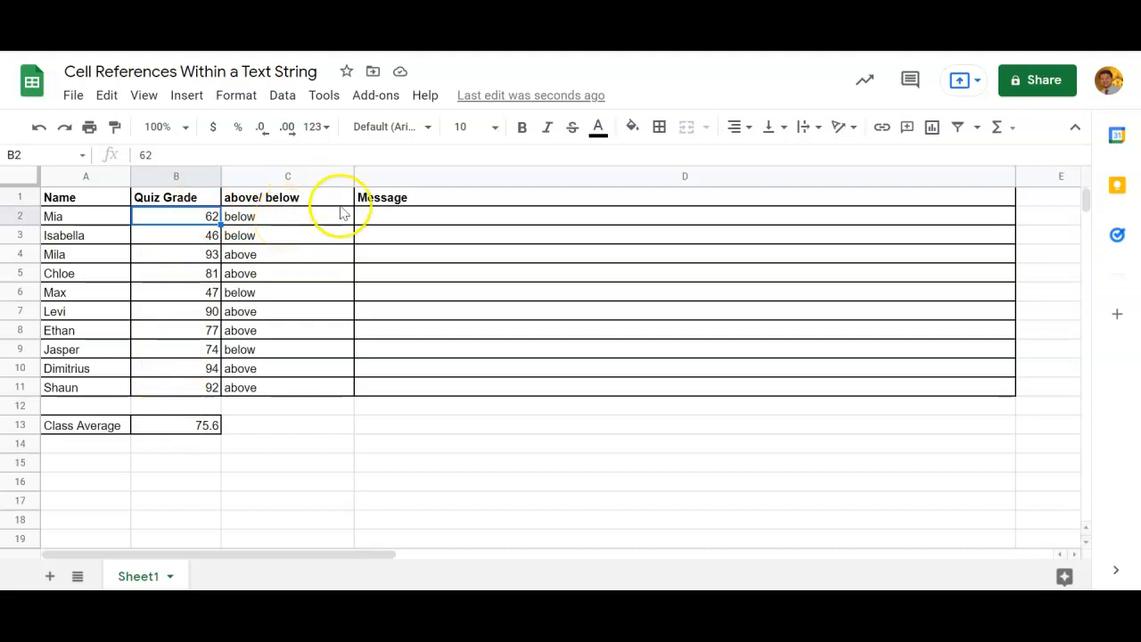
pyautogui.click(270, 218)
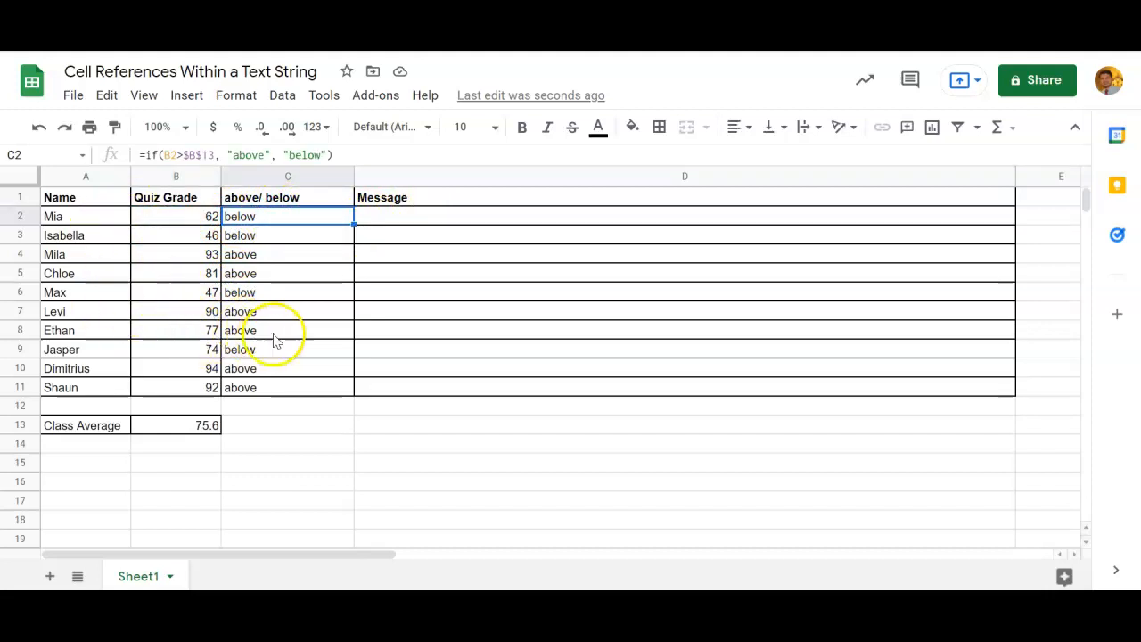
# Enter the greeting formula ="Hello "&A2&"" in cell D2
pyautogui.click(447, 220)
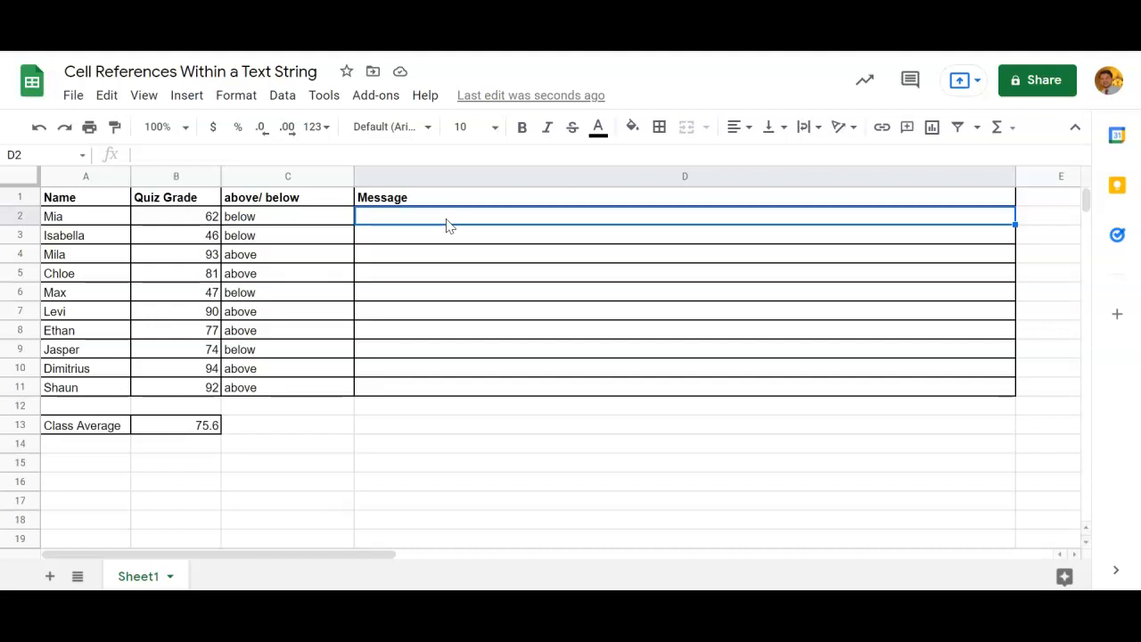
pyautogui.write('=')
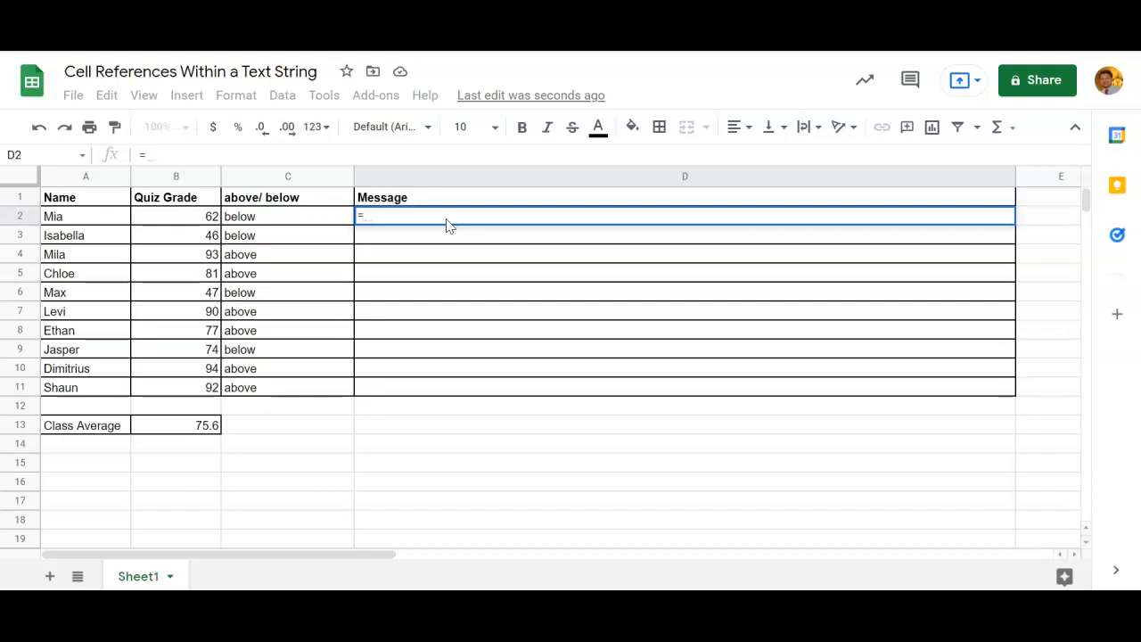
pyautogui.write('"')
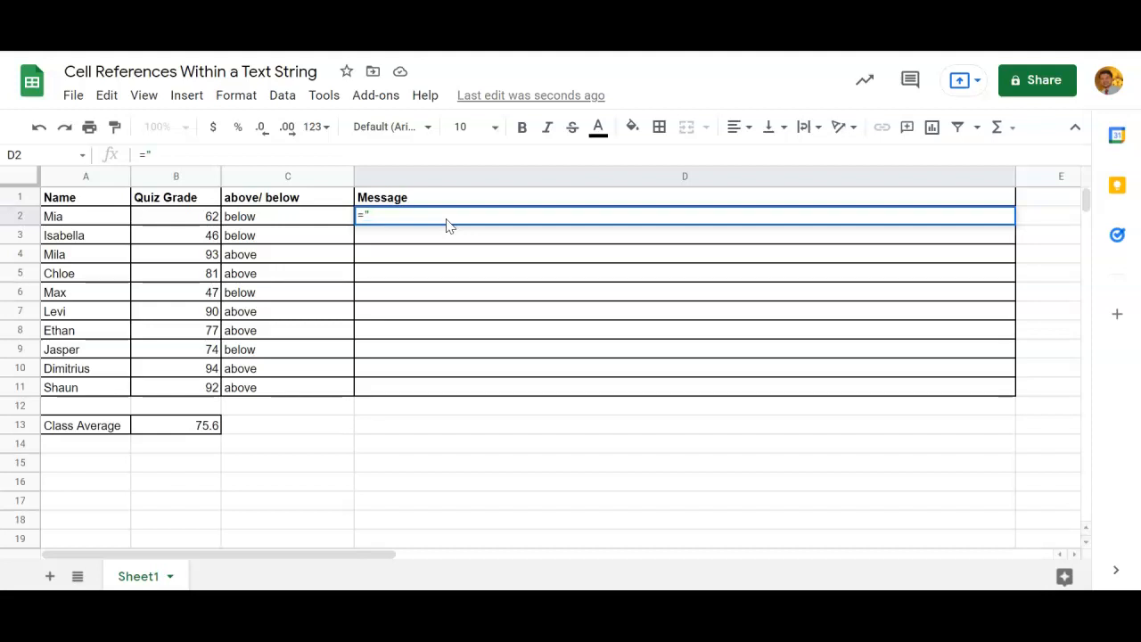
pyautogui.write('Hello')
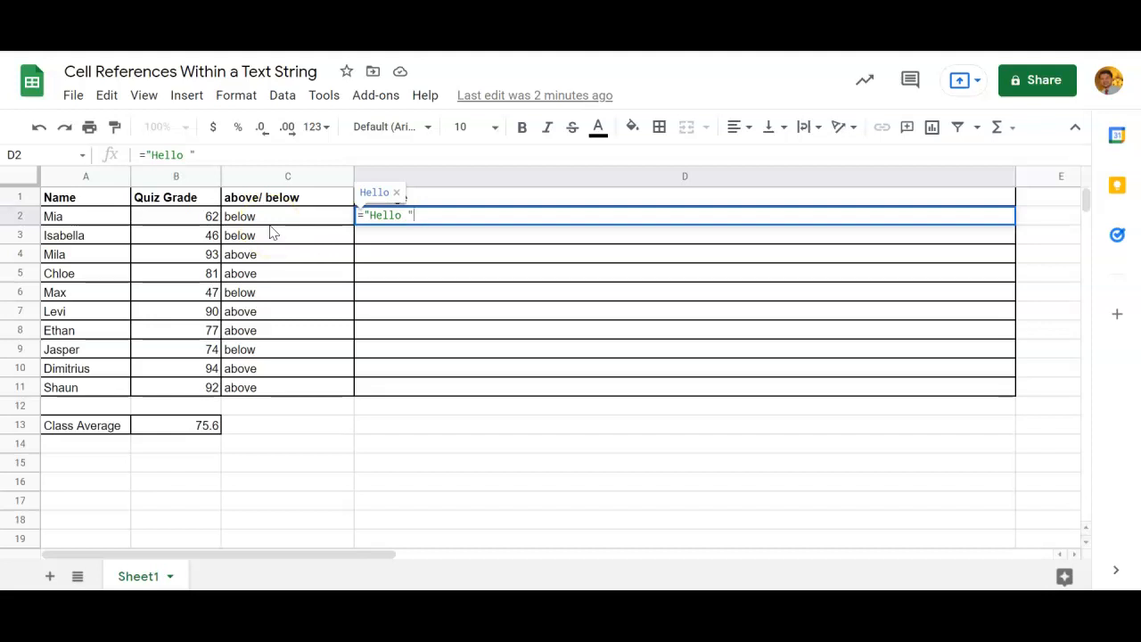
pyautogui.write('&')
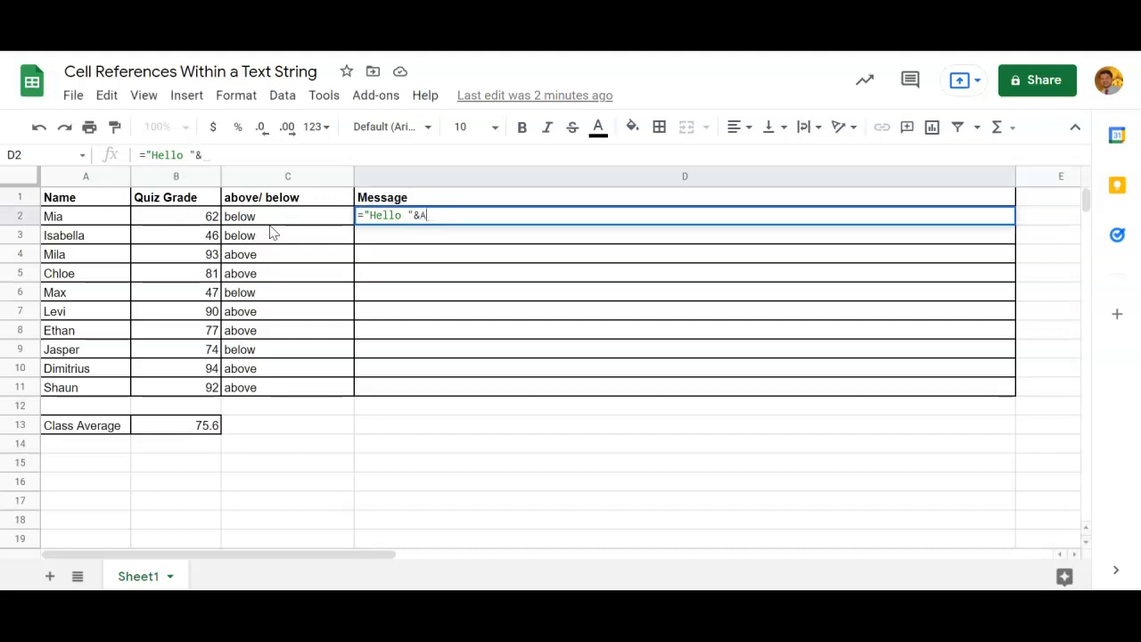
pyautogui.write('A')
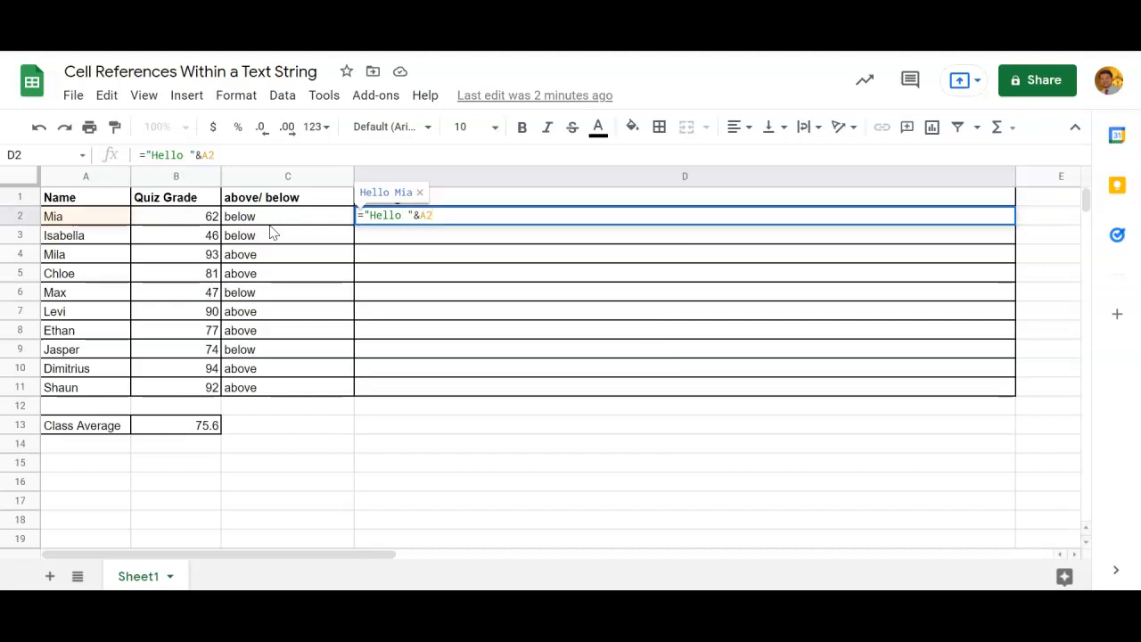
pyautogui.write('&')
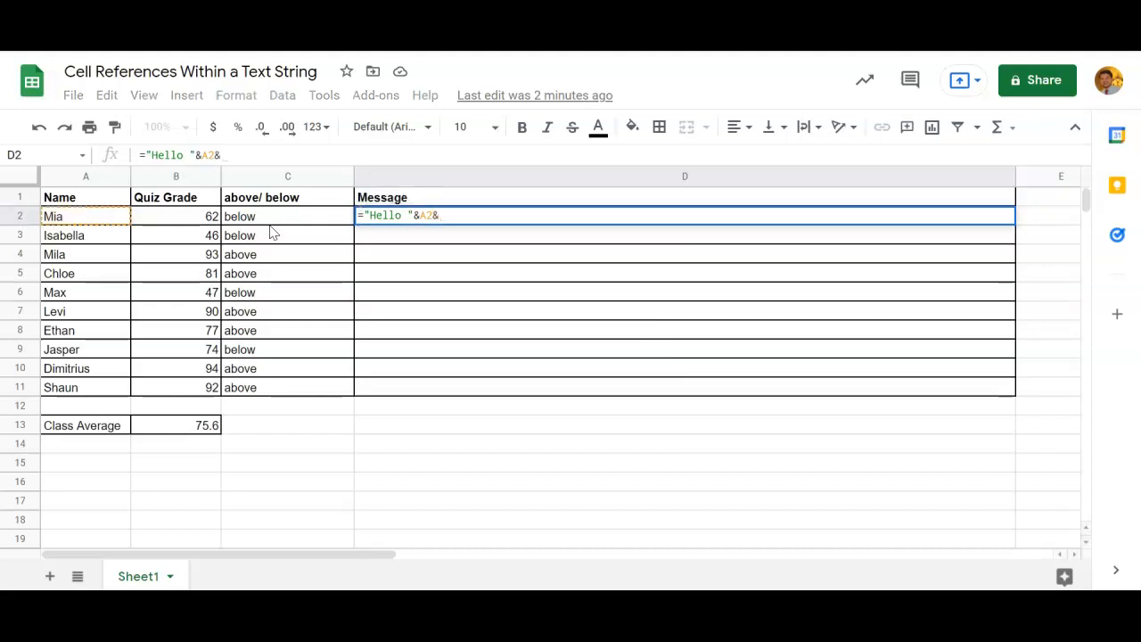
pyautogui.write('"')
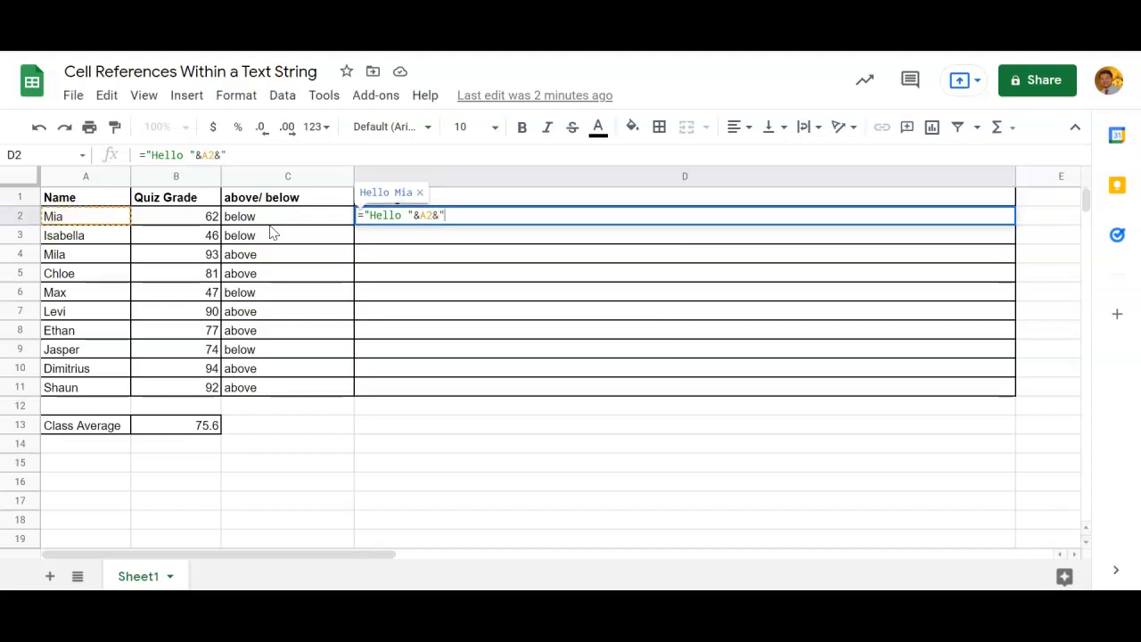
pyautogui.press('Return')
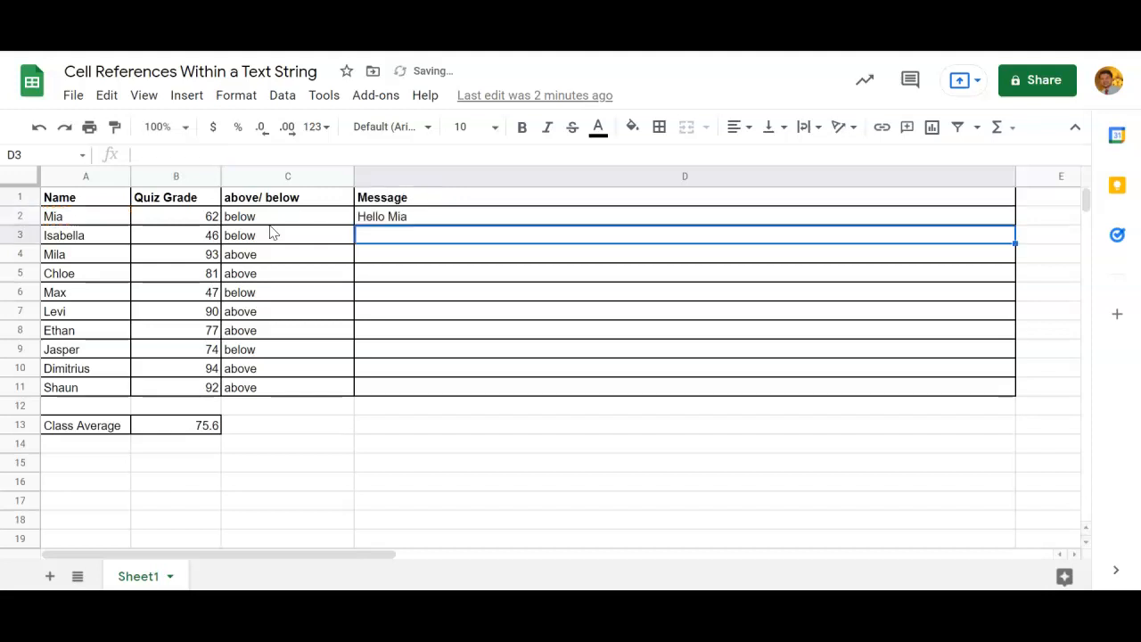
# Test the greeting formula by filling D2 down to D6, and clear the copies from D3:D6
pyautogui.click(419, 204)
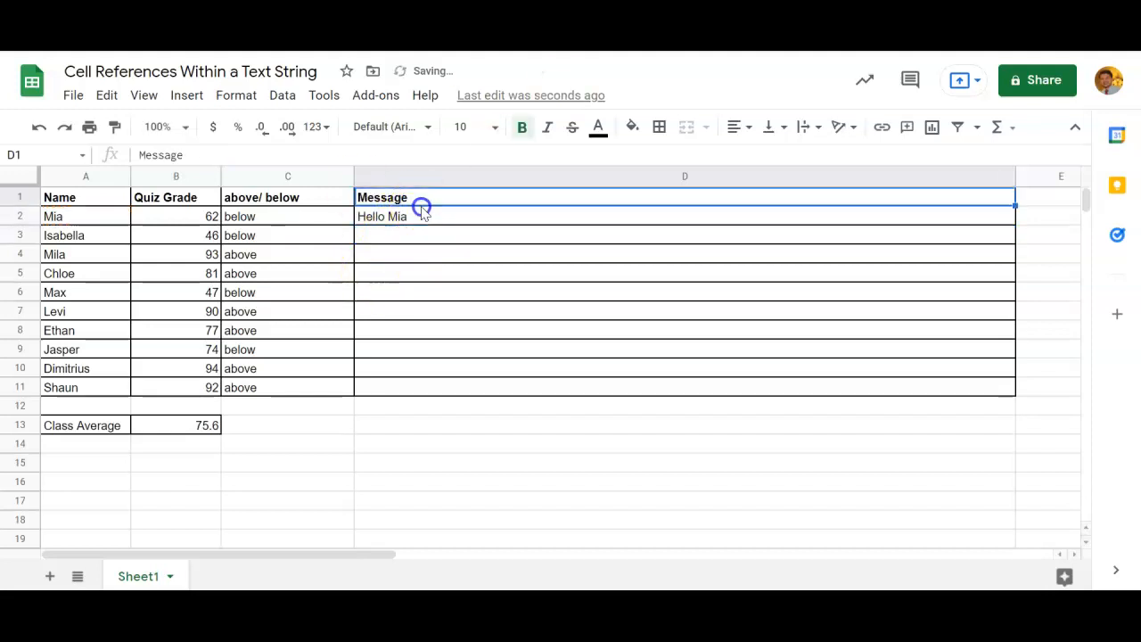
pyautogui.click(432, 217)
pyautogui.moveTo(1016, 226); pyautogui.dragTo(1006, 301)
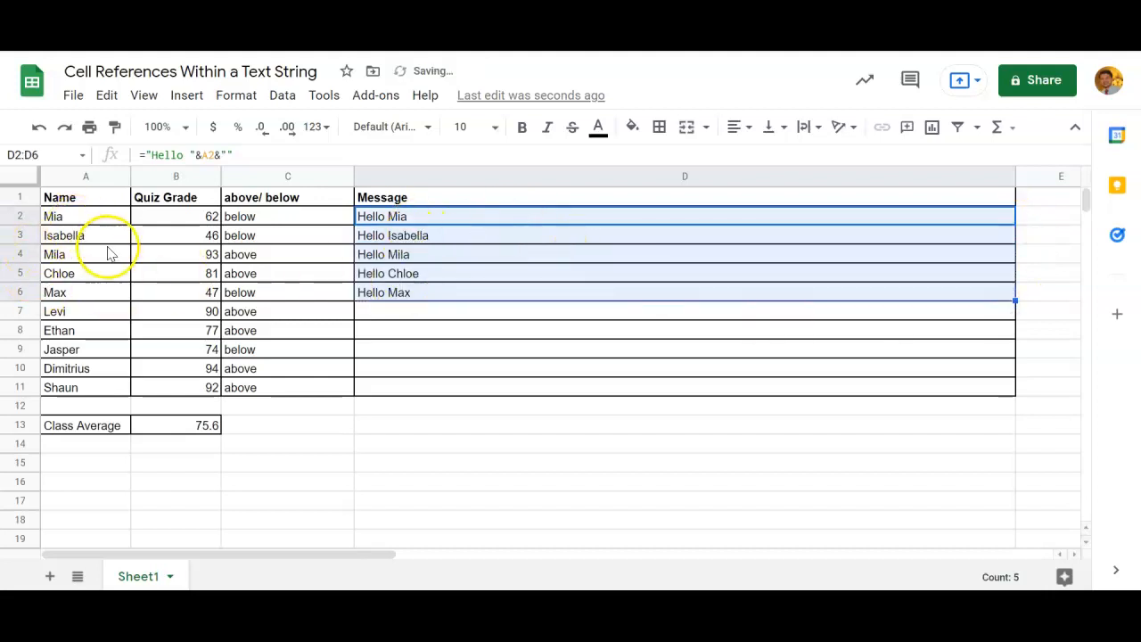
pyautogui.click(509, 235)
pyautogui.moveTo(499, 241); pyautogui.dragTo(490, 298)
pyautogui.press('Delete')
# Extend the D2 formula with the text ", your grade on the most recent quiz was a " joined to the grade reference &B2&"
pyautogui.doubleClick(487, 215)
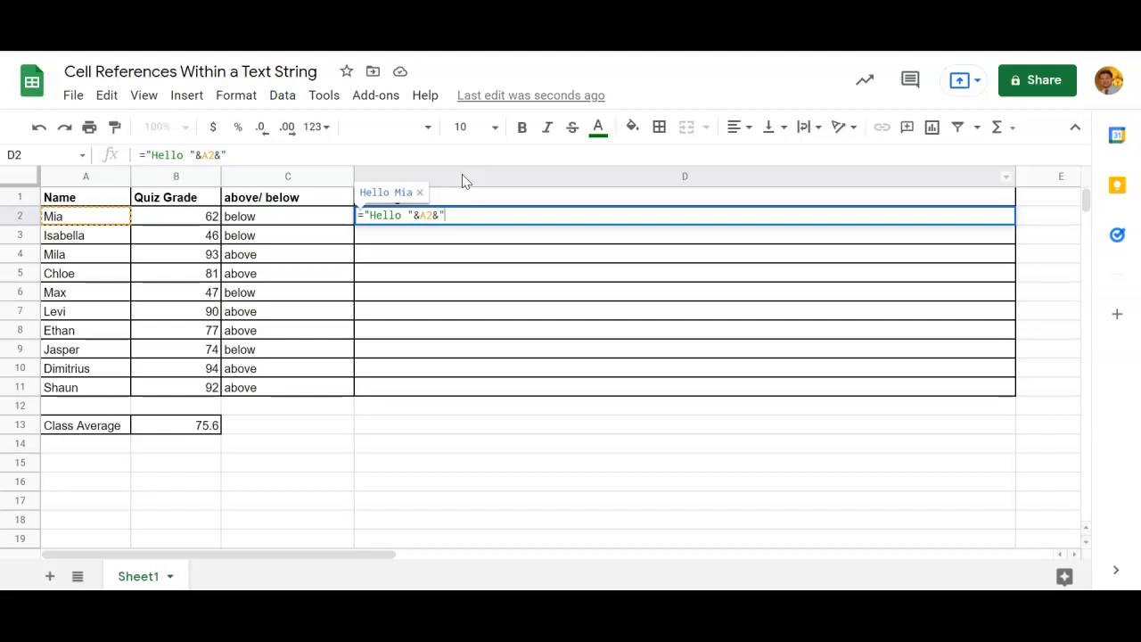
pyautogui.write(', your g')
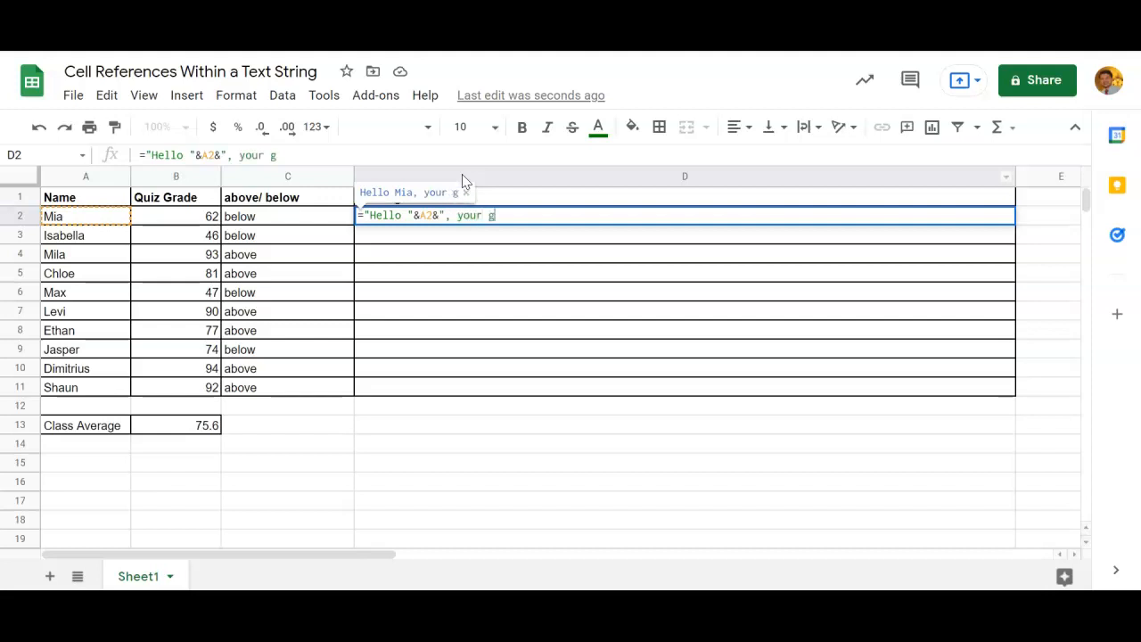
pyautogui.write('rade on the ')
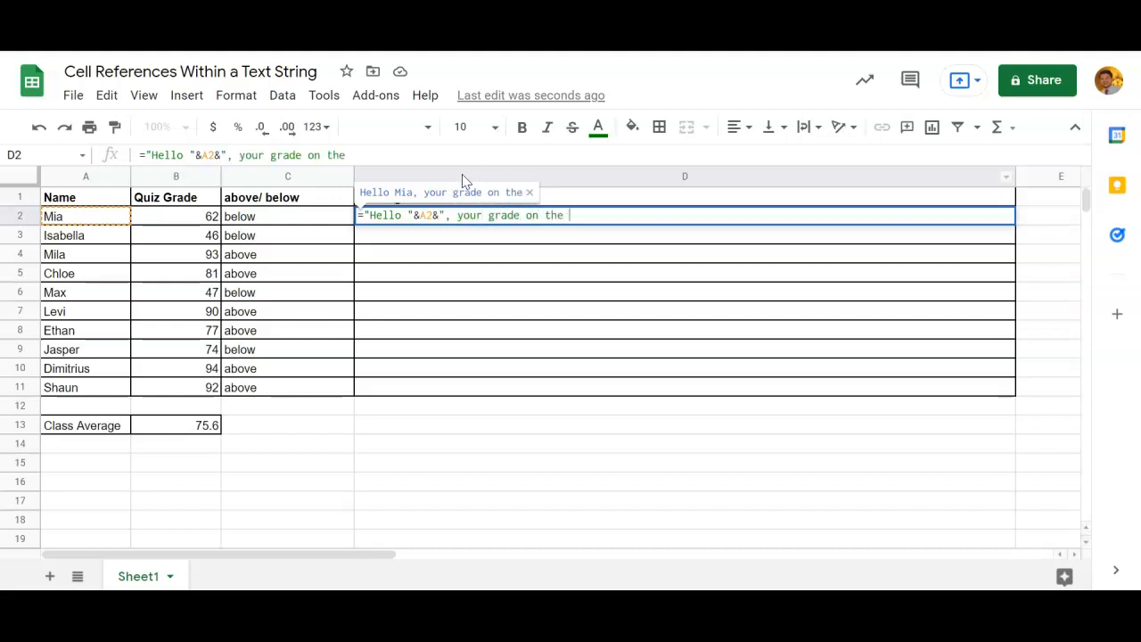
pyautogui.write('most recent')
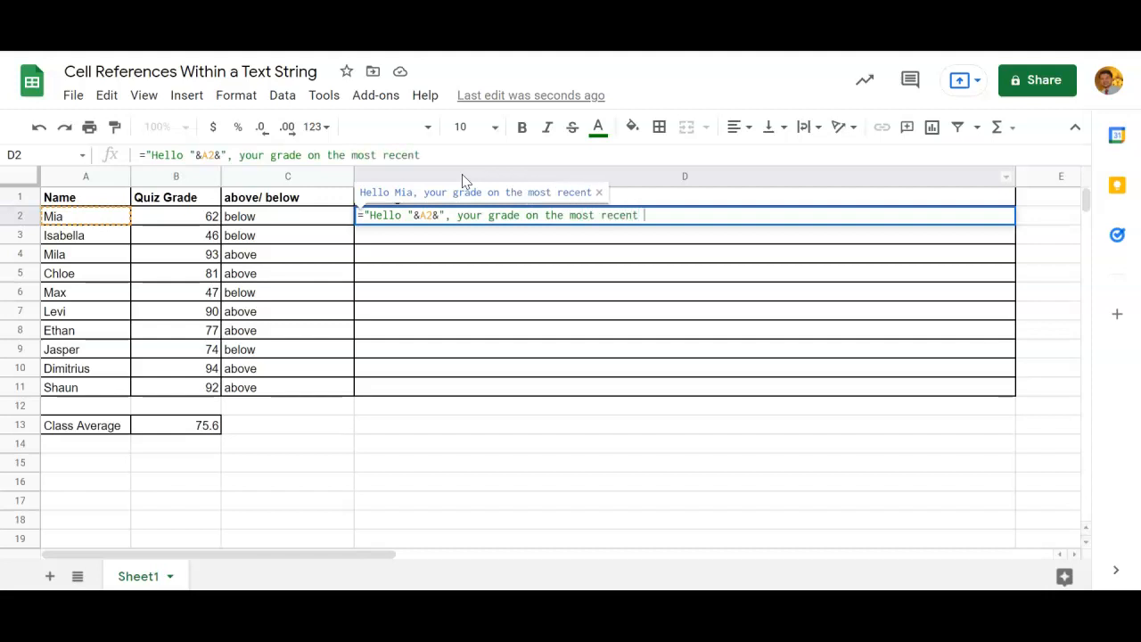
pyautogui.write(' quiz was a')
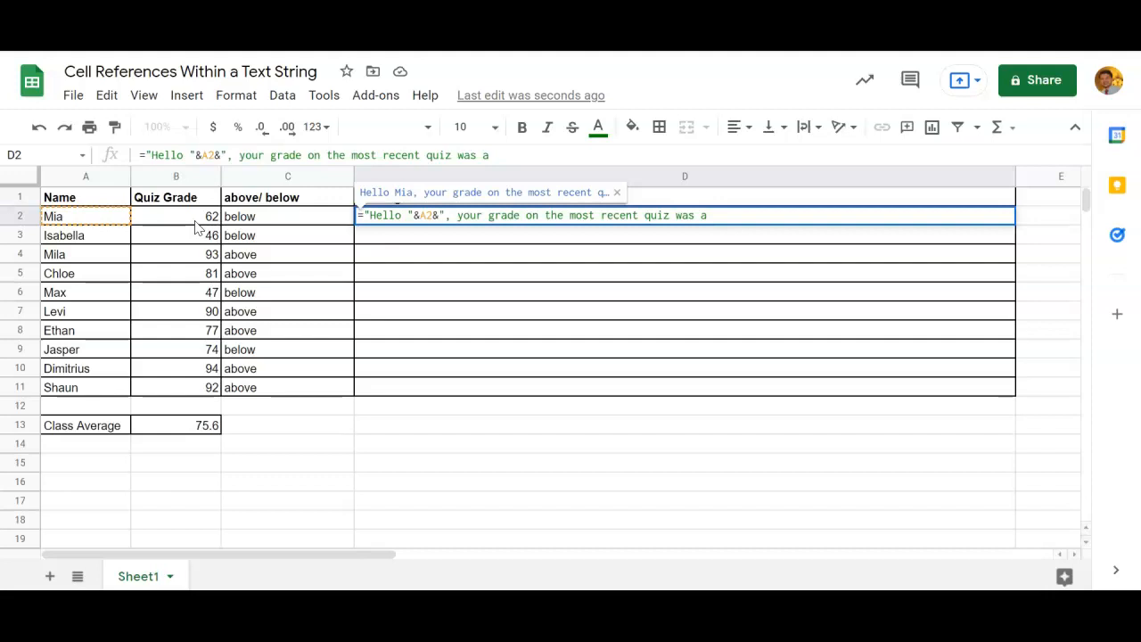
pyautogui.write('"&')
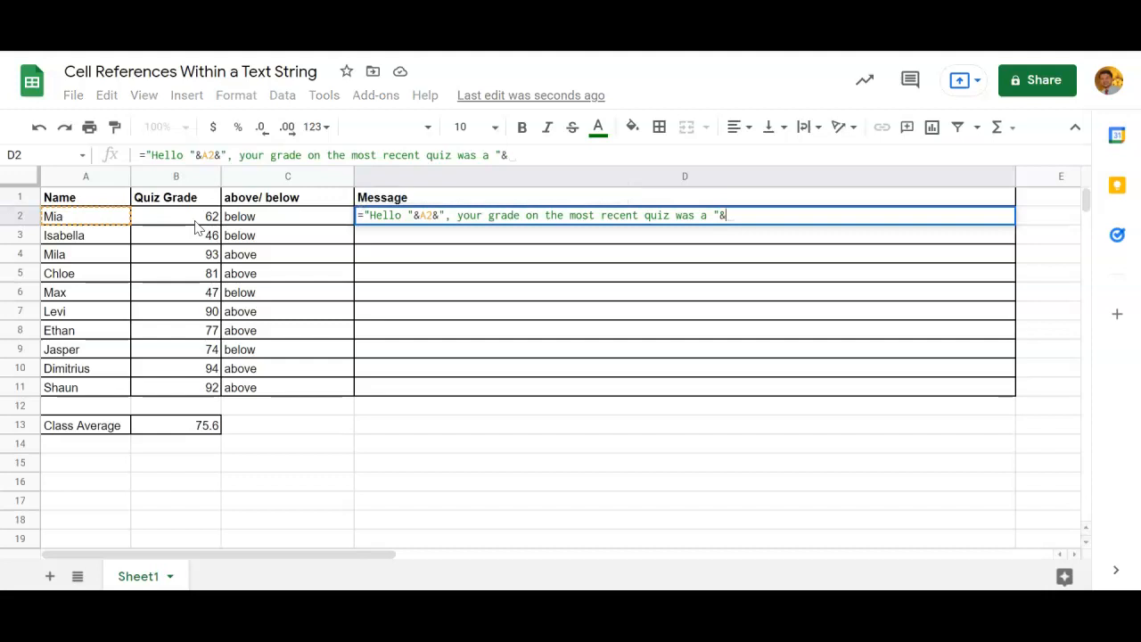
pyautogui.write('B2')
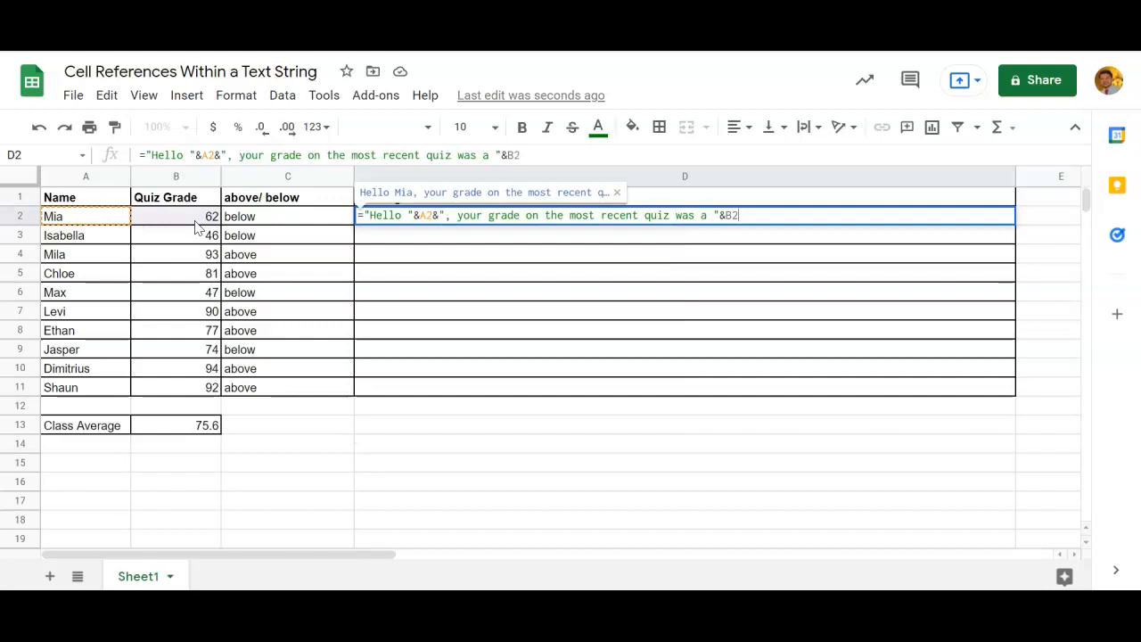
pyautogui.write('&')
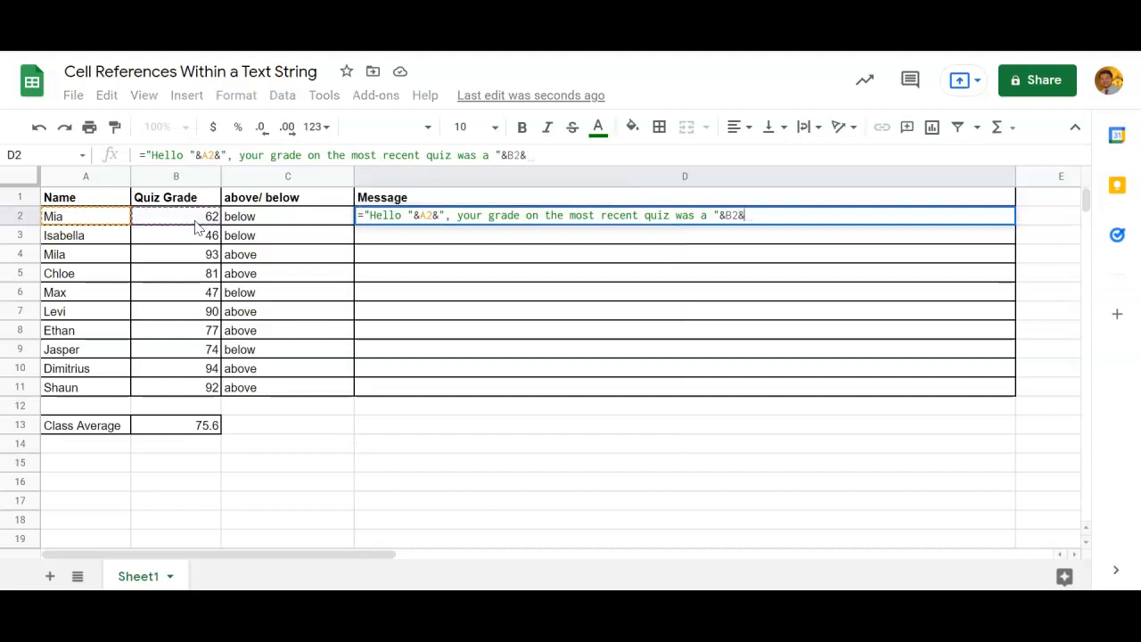
pyautogui.write('"')
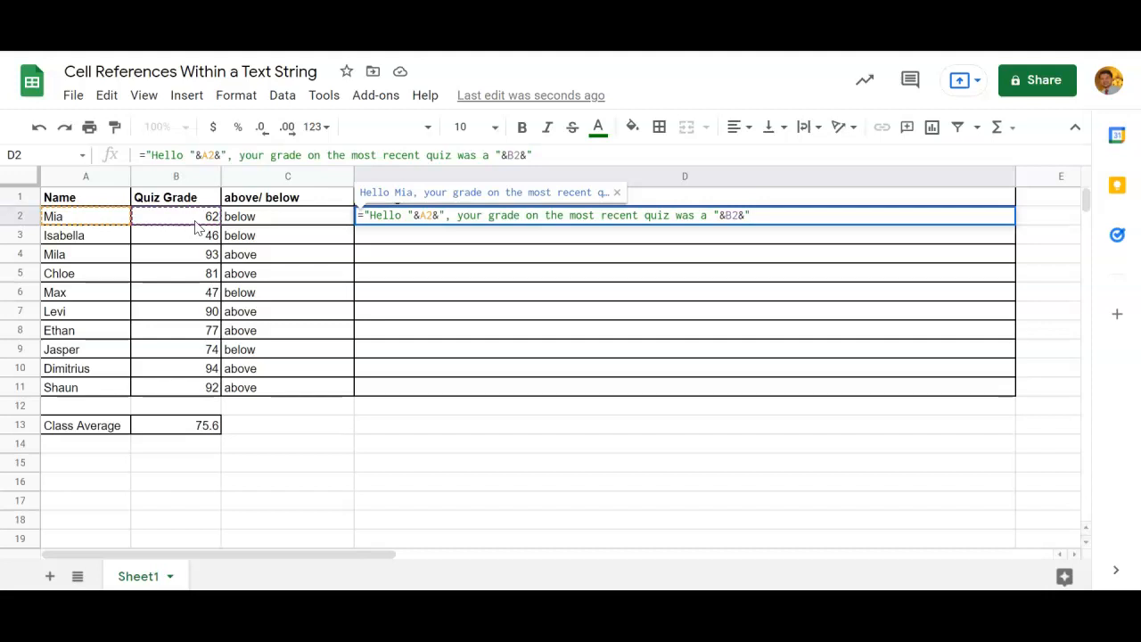
# Extend the D2 formula with the text ". This score was " joined to the above/below reference &C2&"
pyautogui.write('.')
pyautogui.write('This score was')
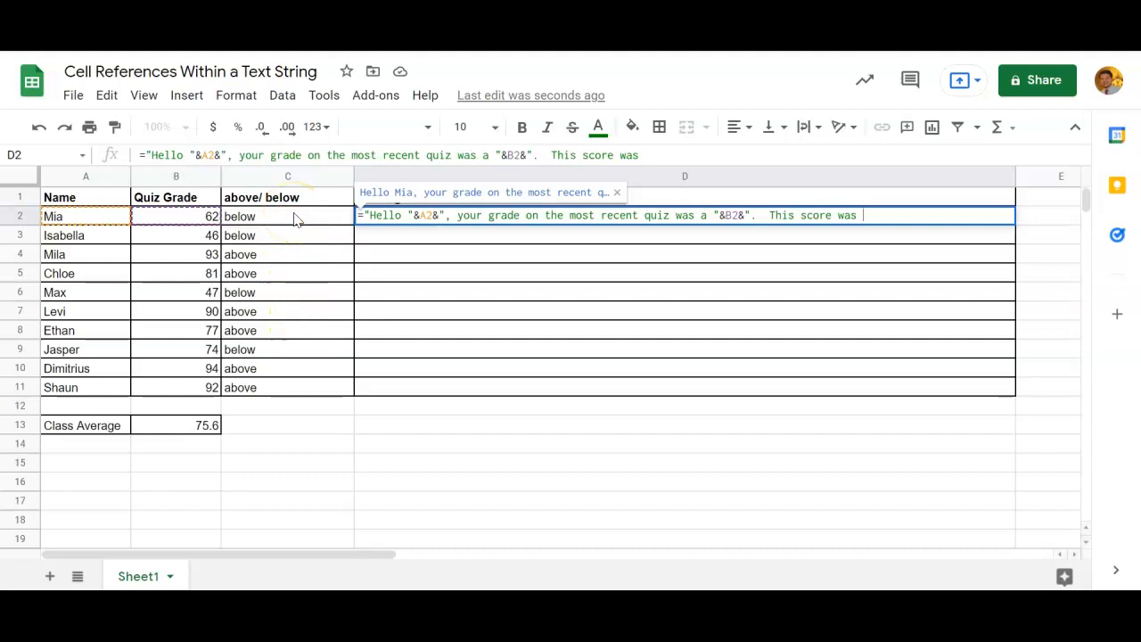
pyautogui.write('"&')
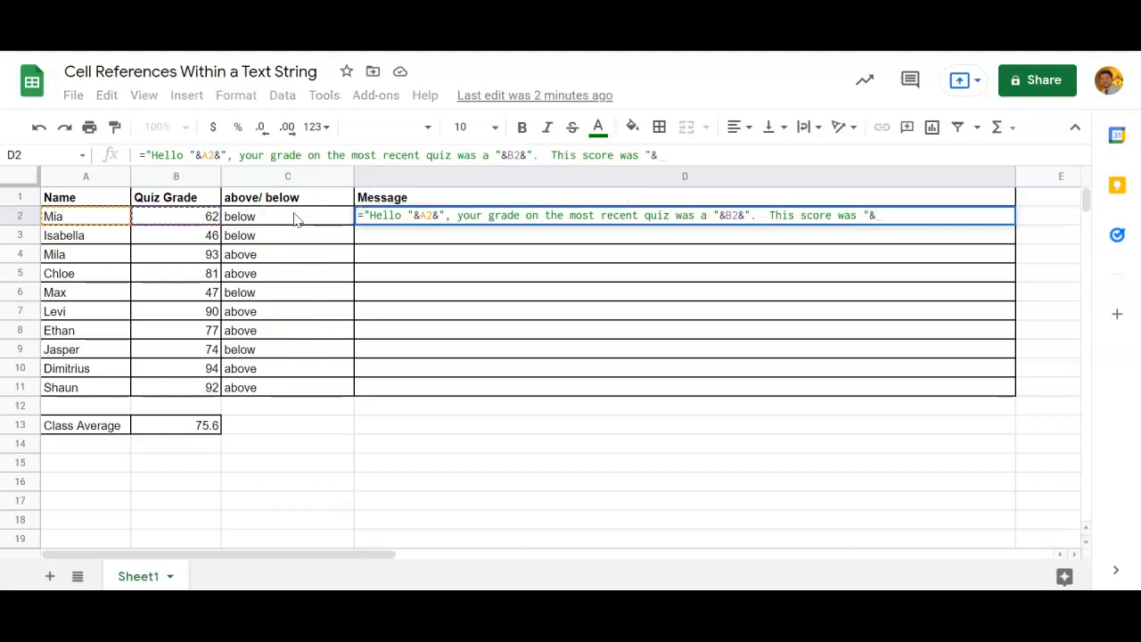
pyautogui.write('C2')
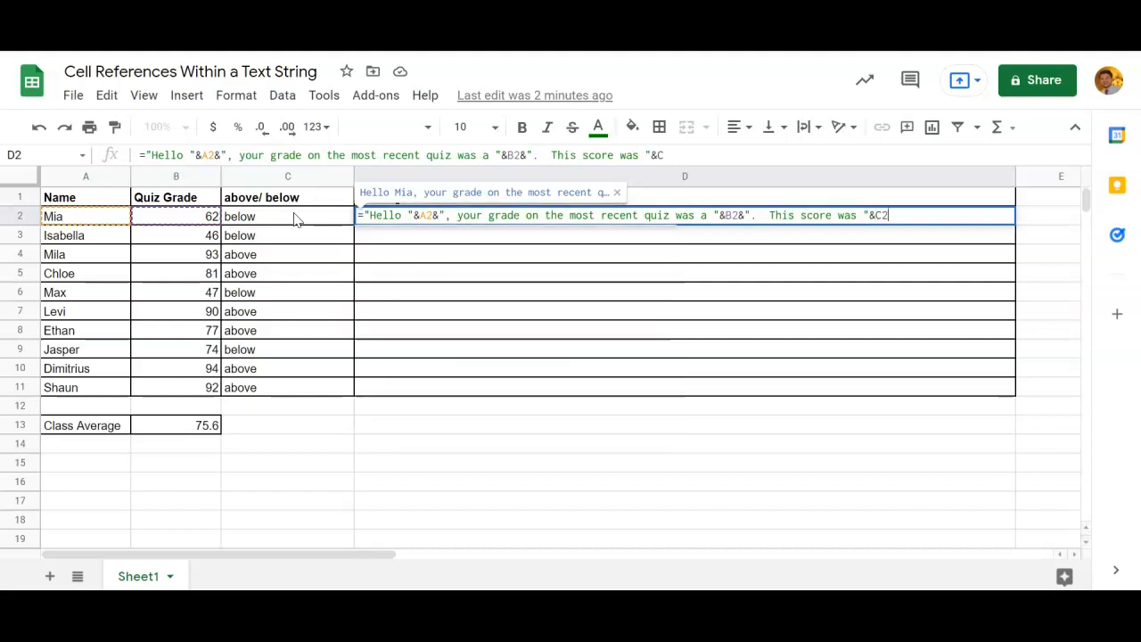
pyautogui.write('&"')
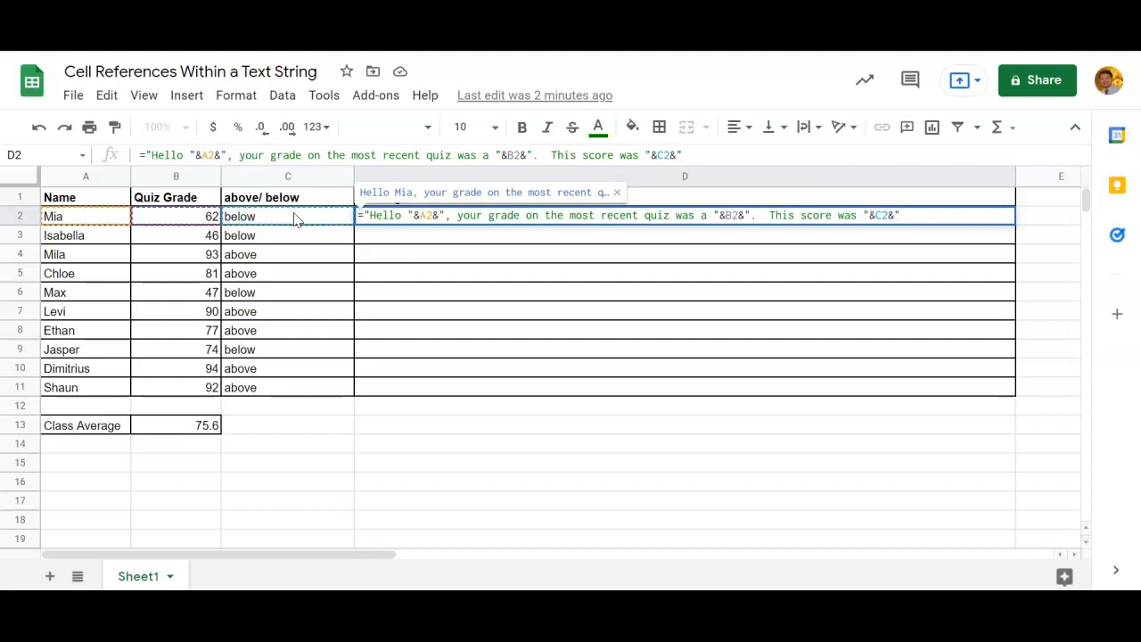
# Complete the D2 formula with the text " the class average of " joined to the absolute reference &$B$13& and a closing "."
pyautogui.write(' th')
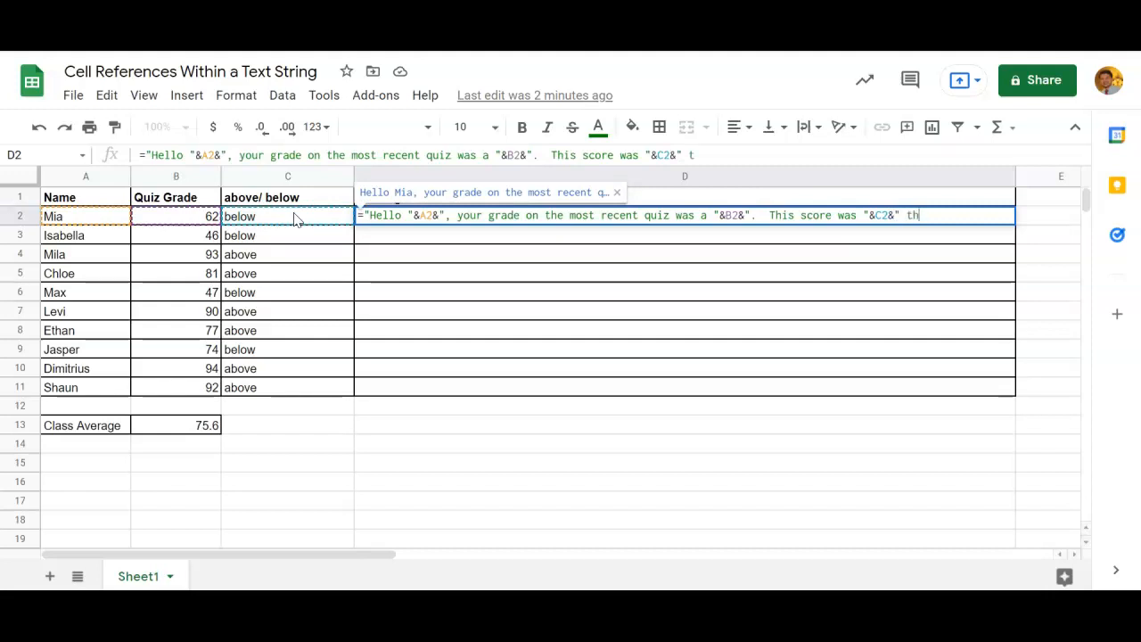
pyautogui.write('e class a')
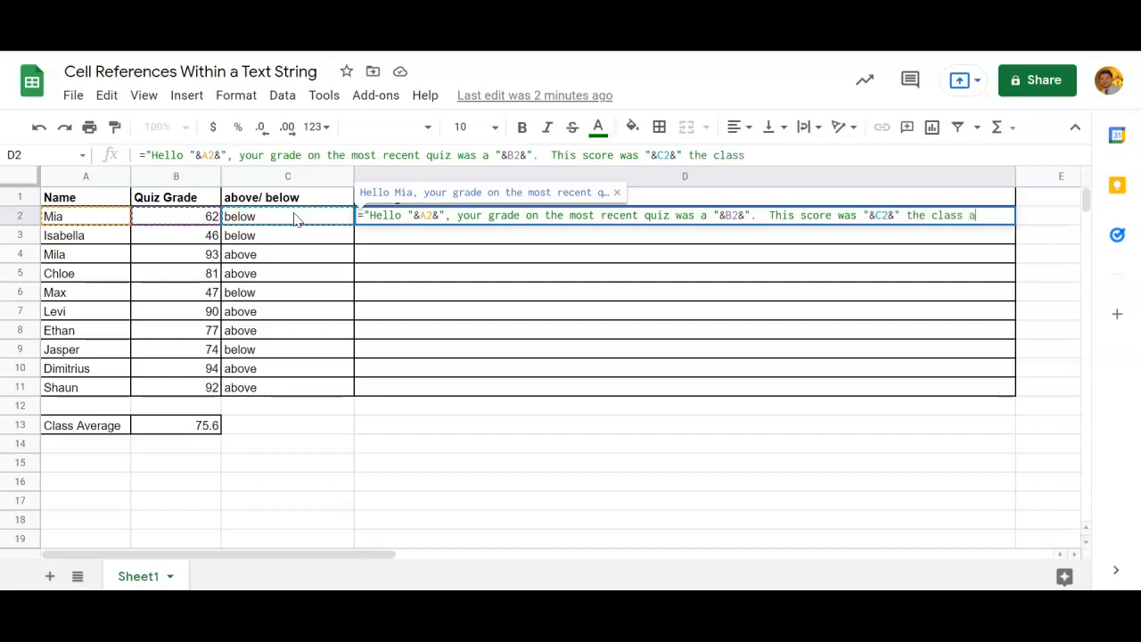
pyautogui.write('verage of')
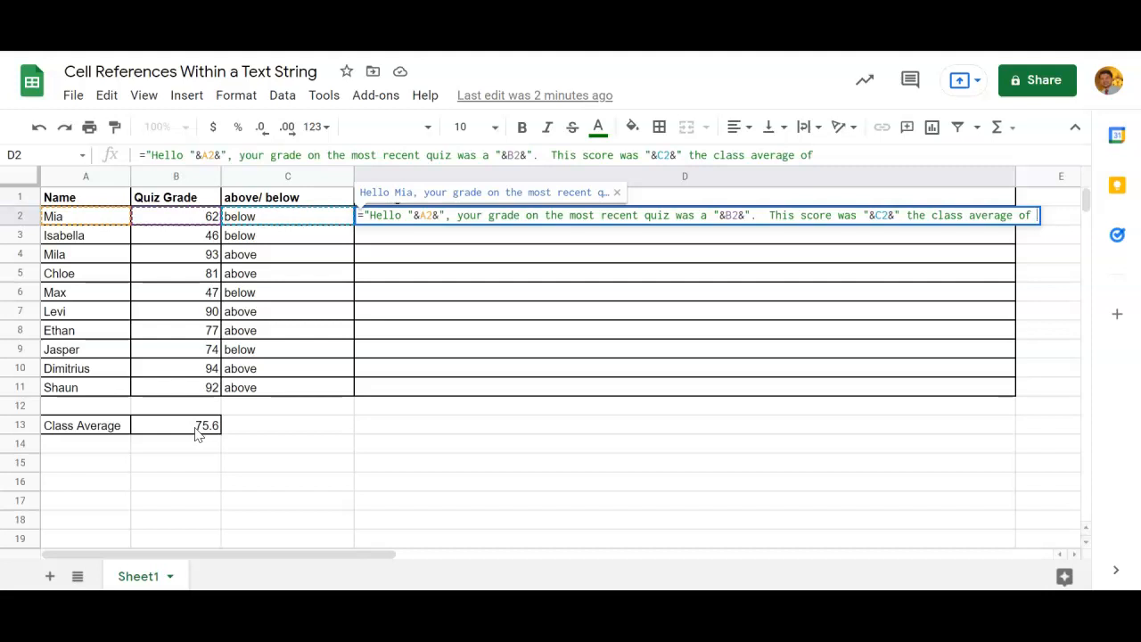
pyautogui.write('"&')
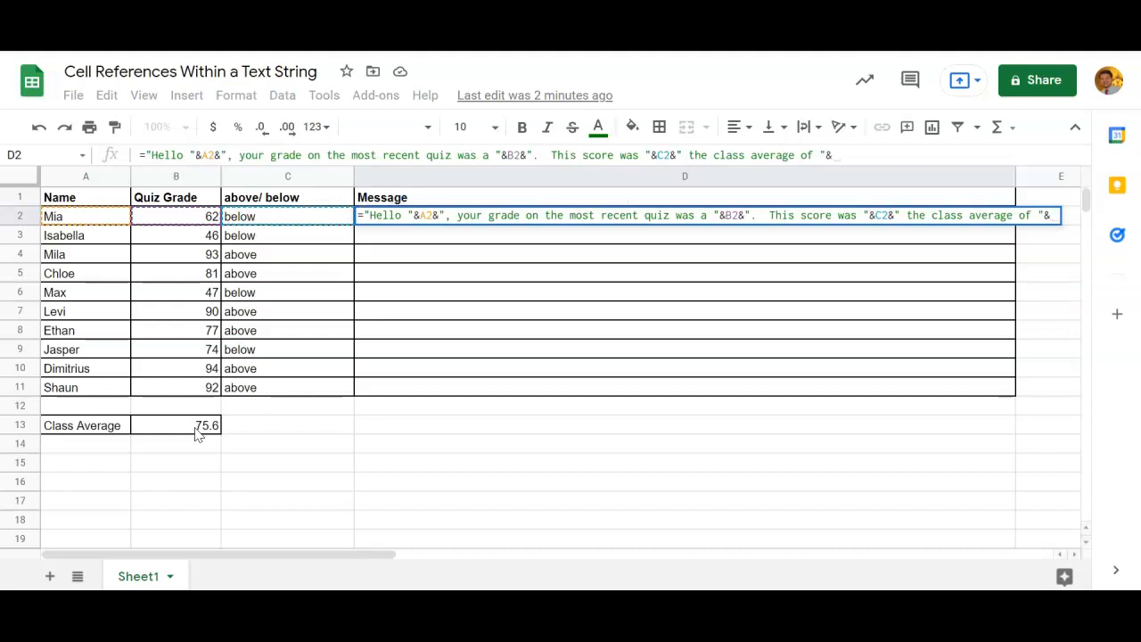
pyautogui.write('$')
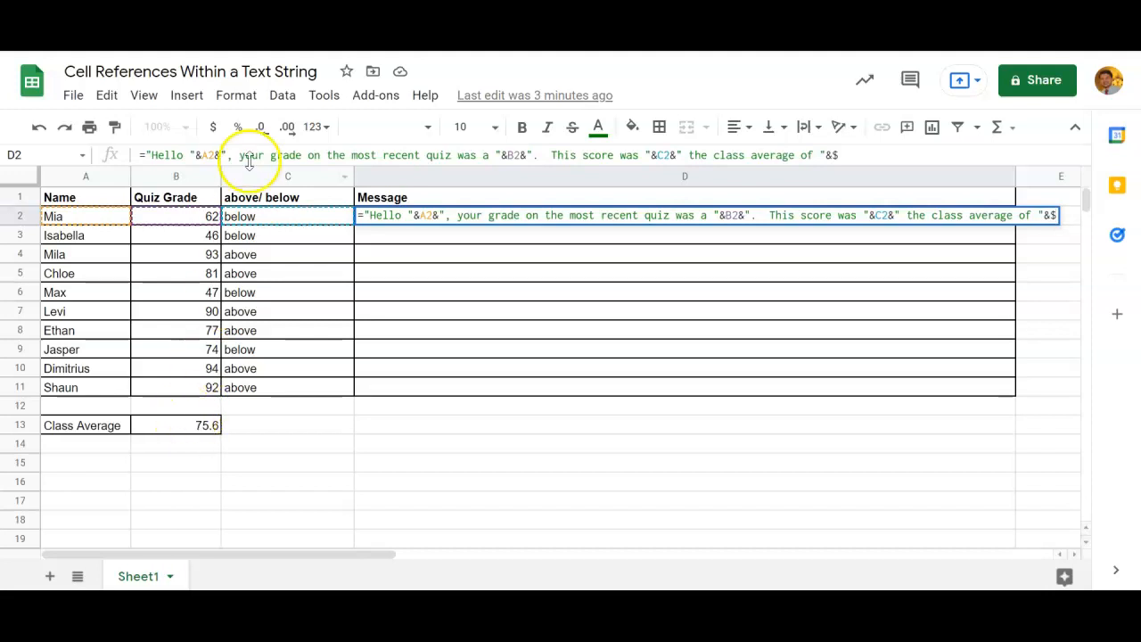
pyautogui.write('B')
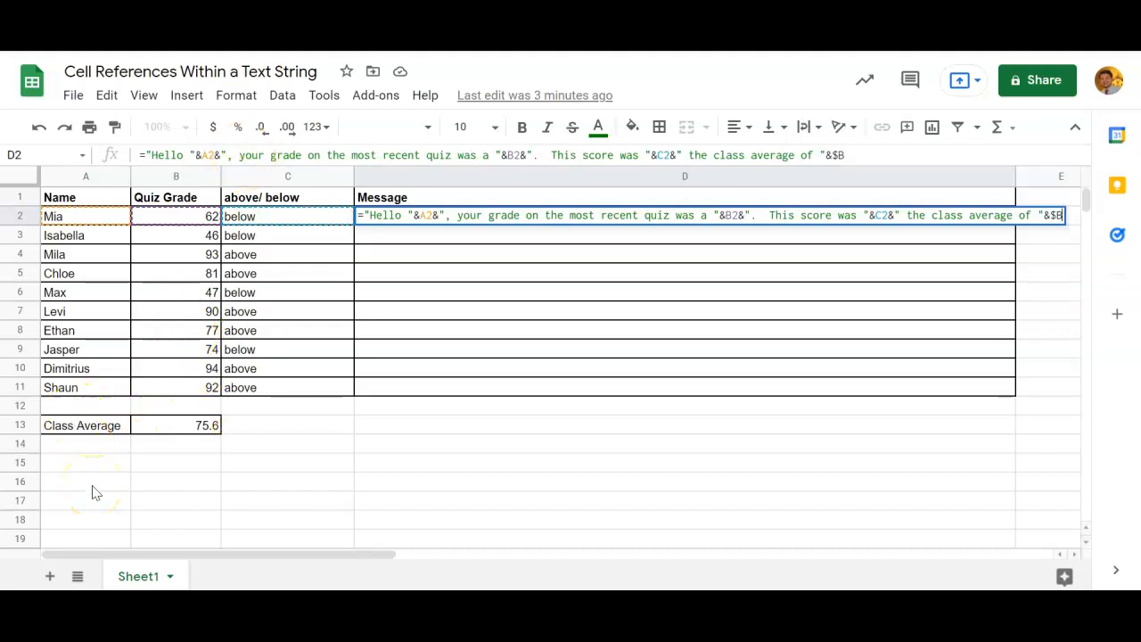
pyautogui.write('$13')
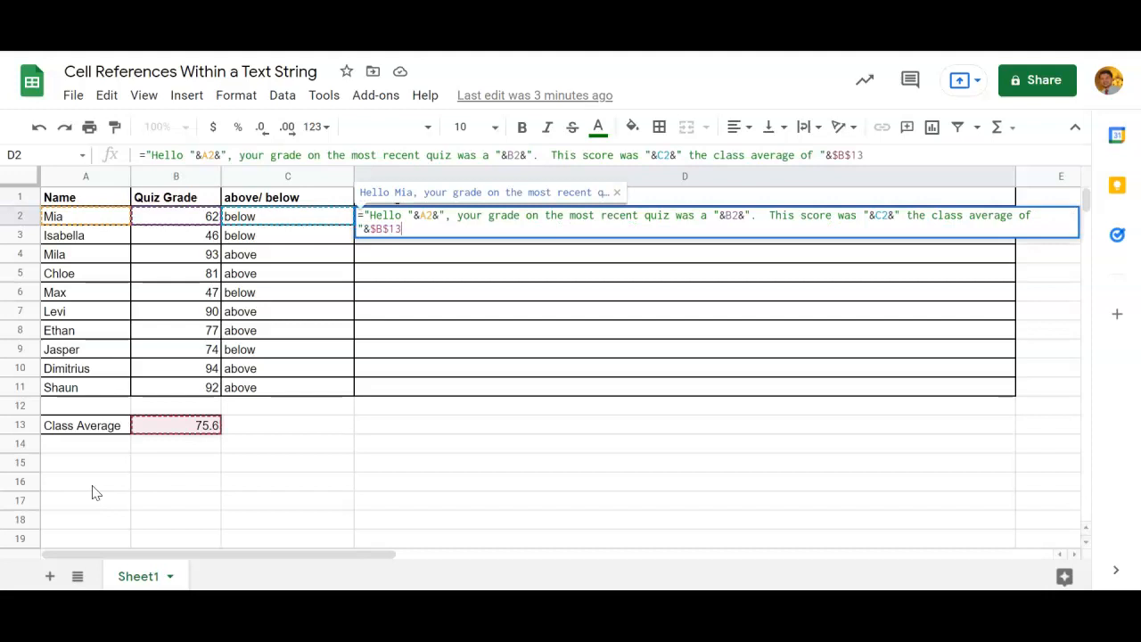
pyautogui.write('&')
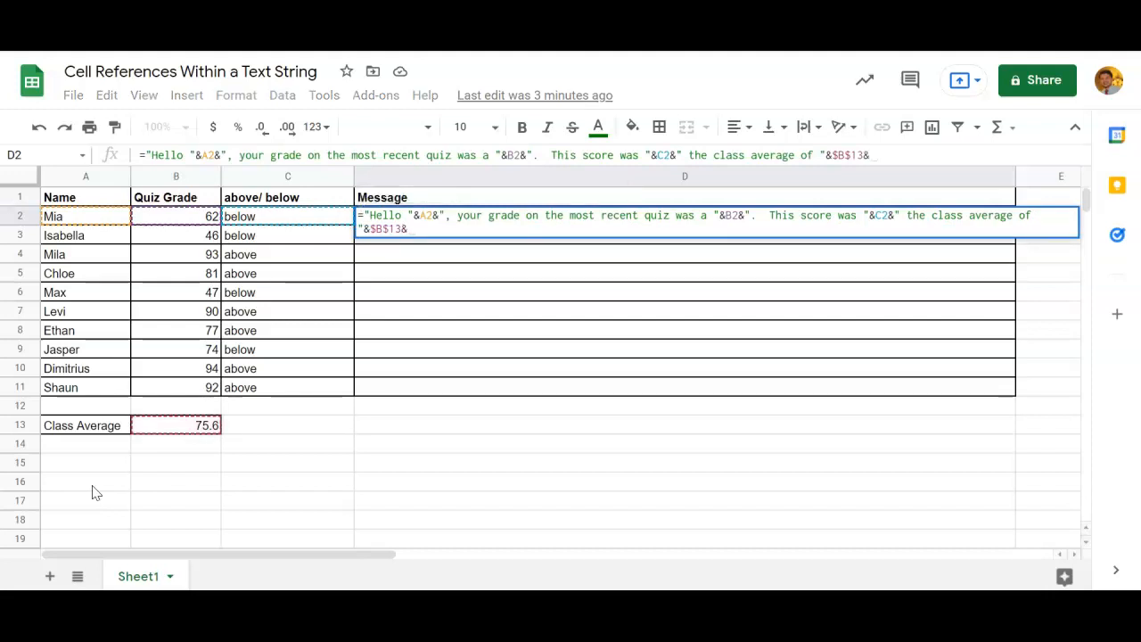
pyautogui.write('"."')
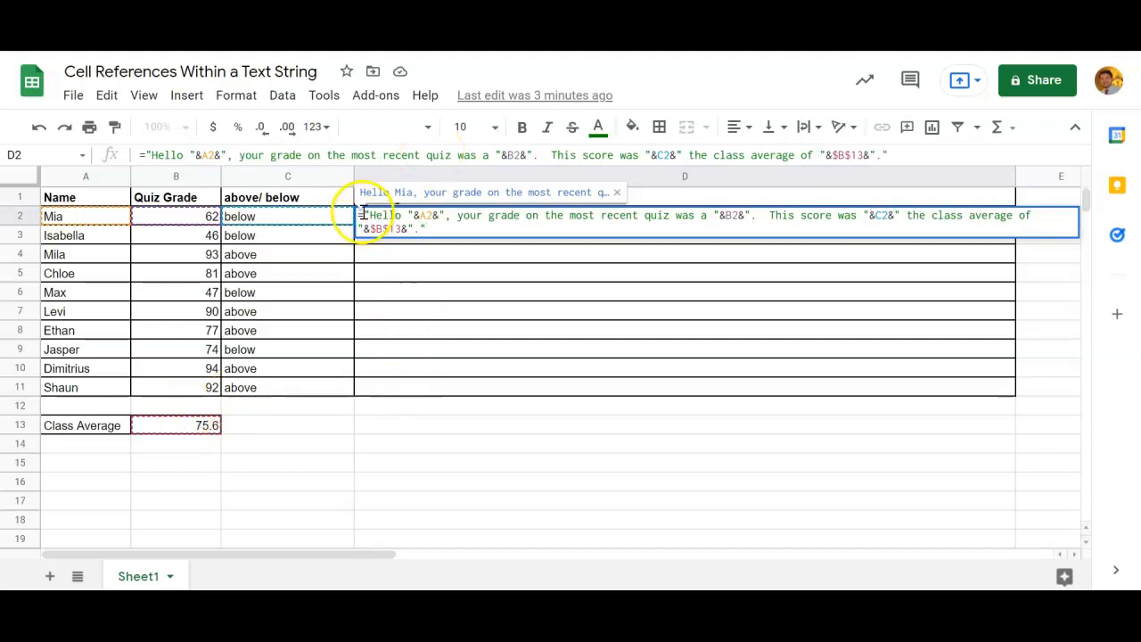
# Check the opening and closing quotation marks around the text in the D2 formula and commit the formula
pyautogui.click(367, 218)
pyautogui.click(436, 231)
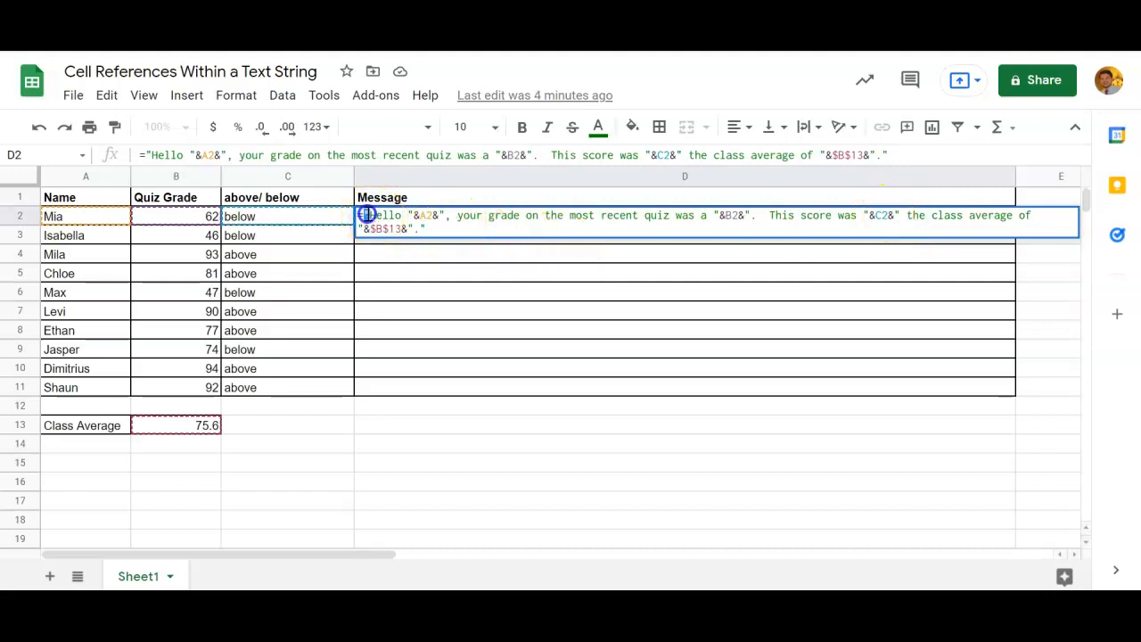
pyautogui.click(432, 227)
pyautogui.click(867, 215)
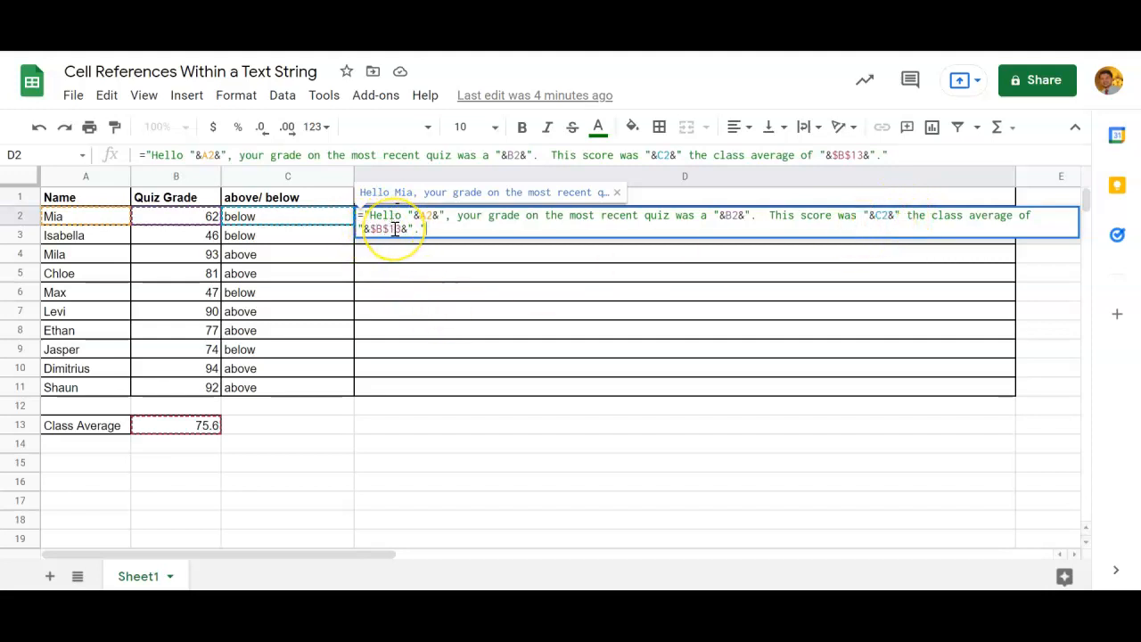
pyautogui.press('Return')
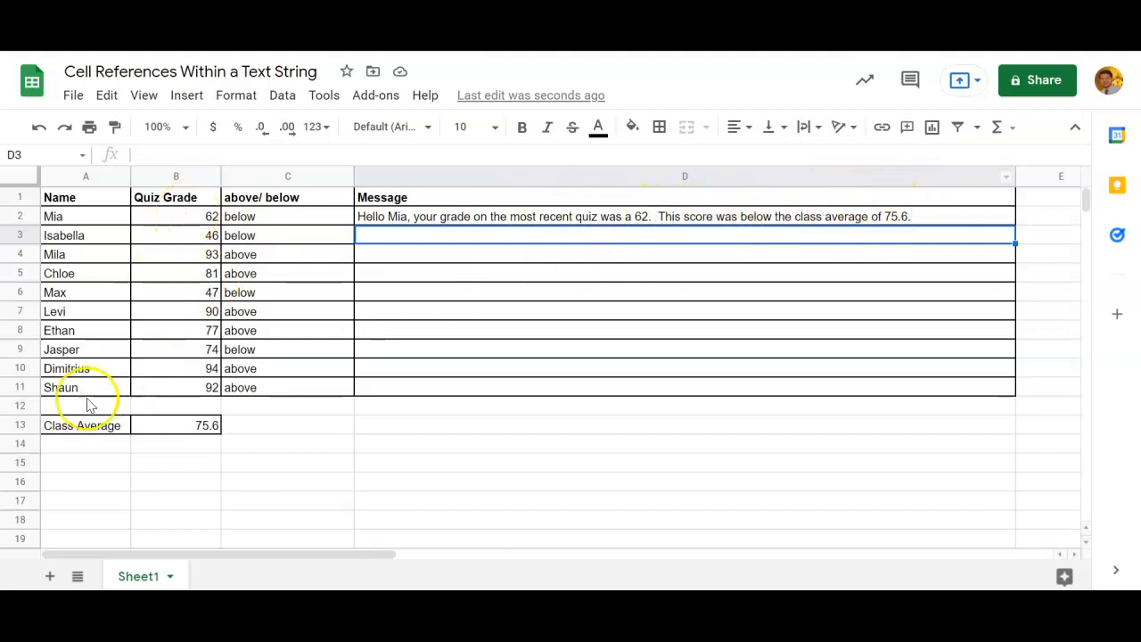
# Fill the D2 message formula down through D11 for all students
pyautogui.click(940, 214)
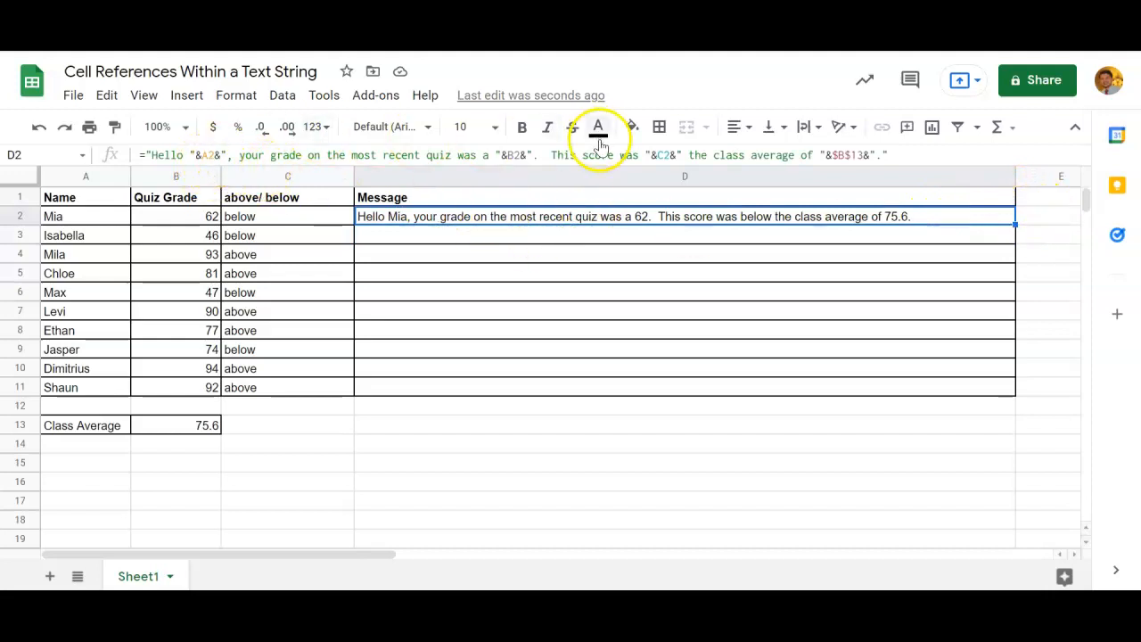
pyautogui.moveTo(1014, 223); pyautogui.dragTo(947, 392)
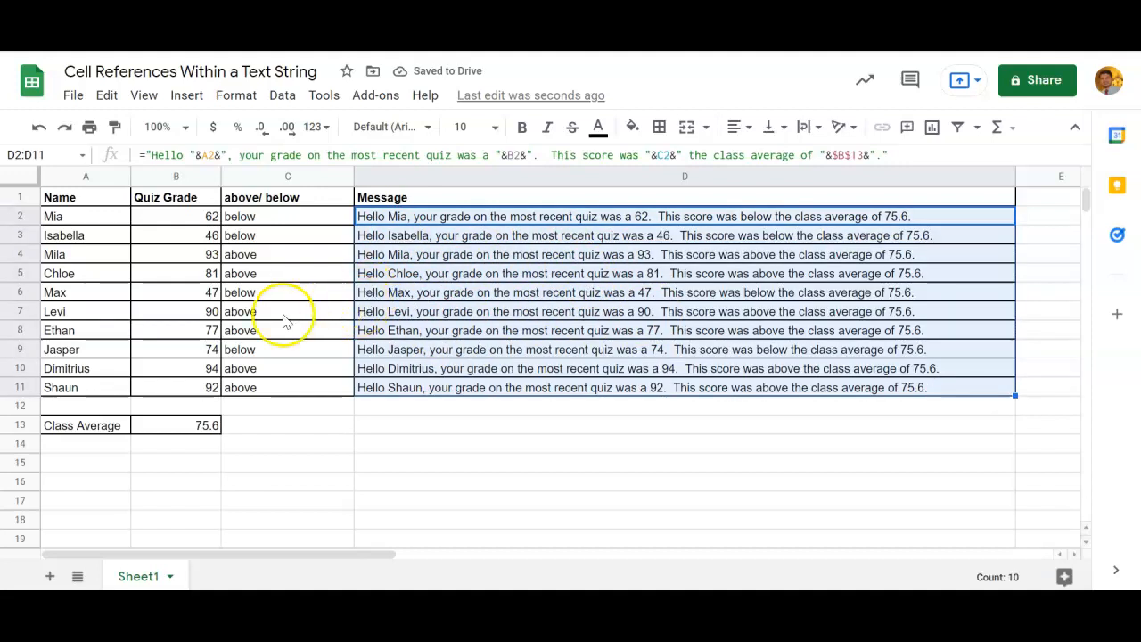
pyautogui.click(78, 286)
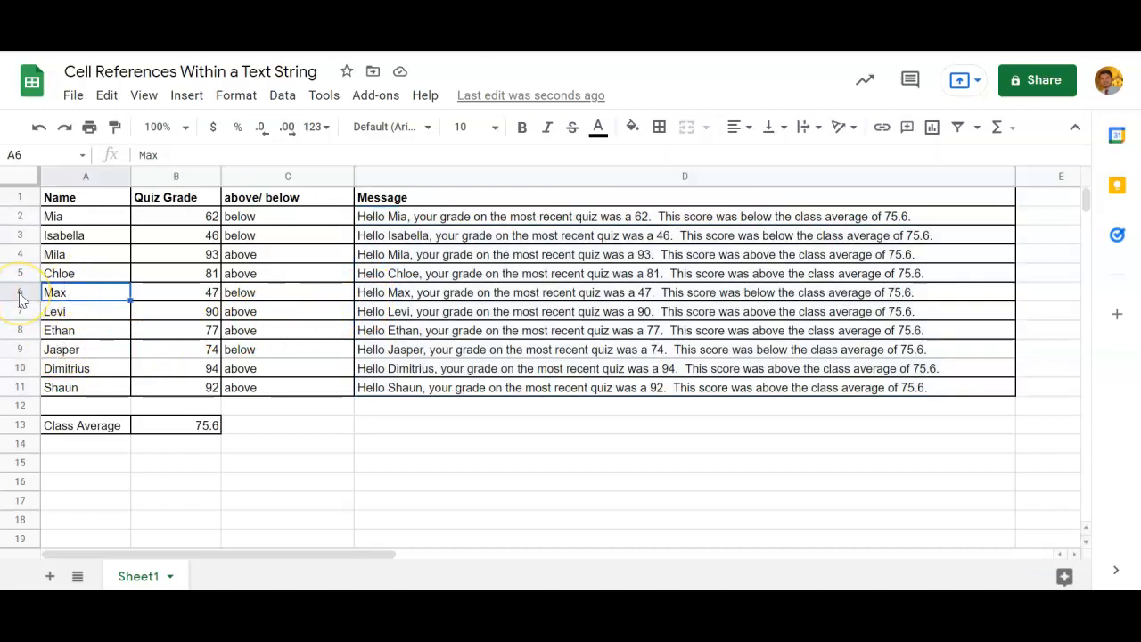